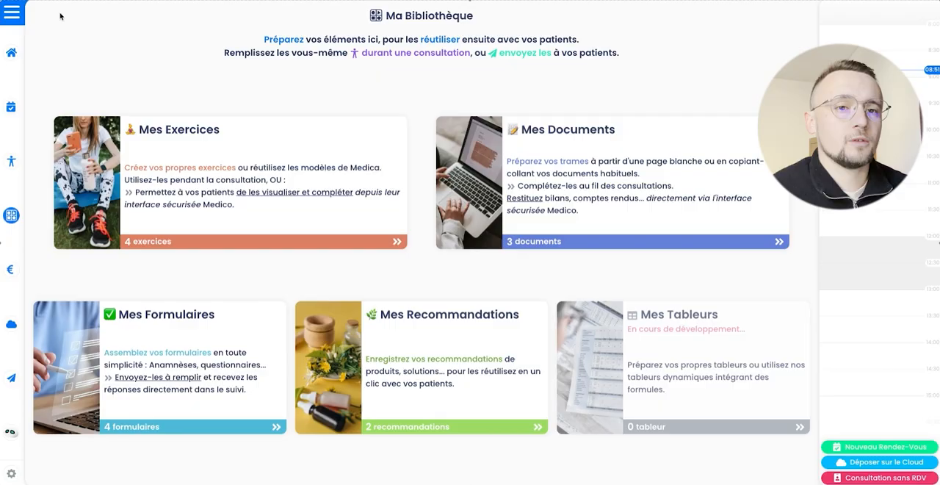
Step: Open the exercise library, look at the Exercices de Medica section and return to the personal exercises
click(11, 13)
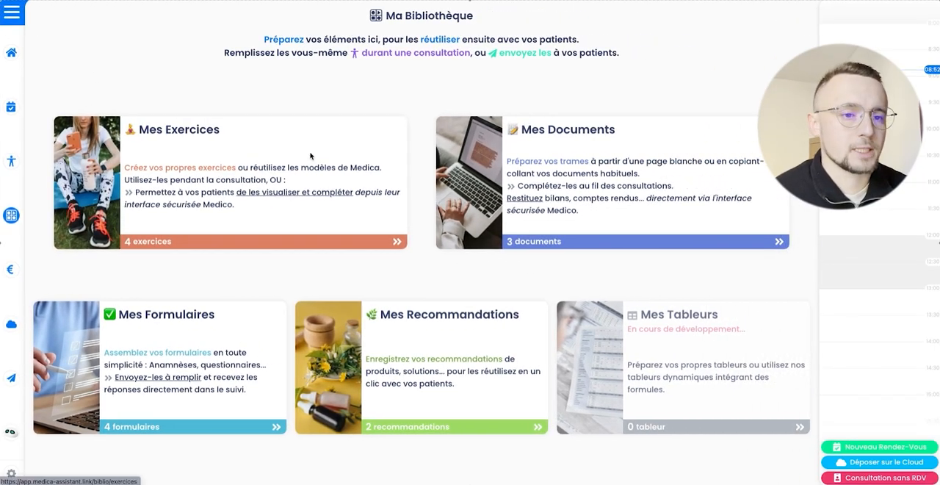
click(178, 142)
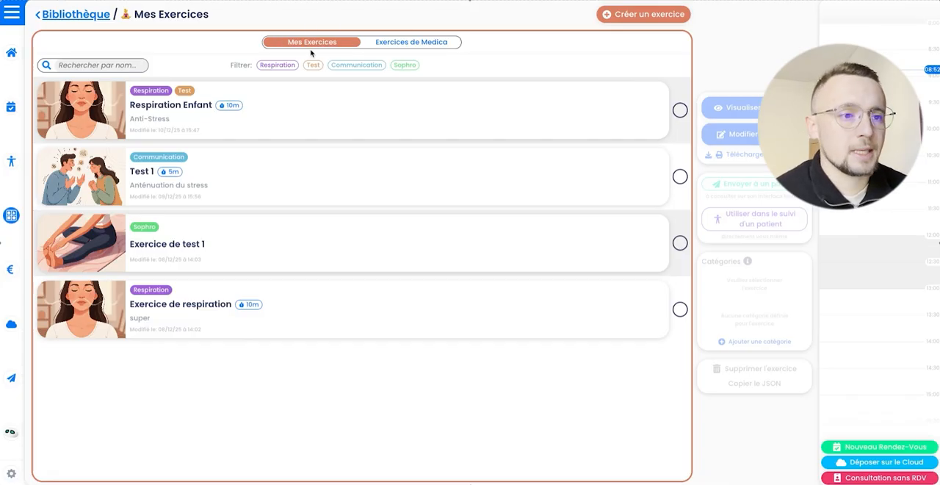
click(432, 43)
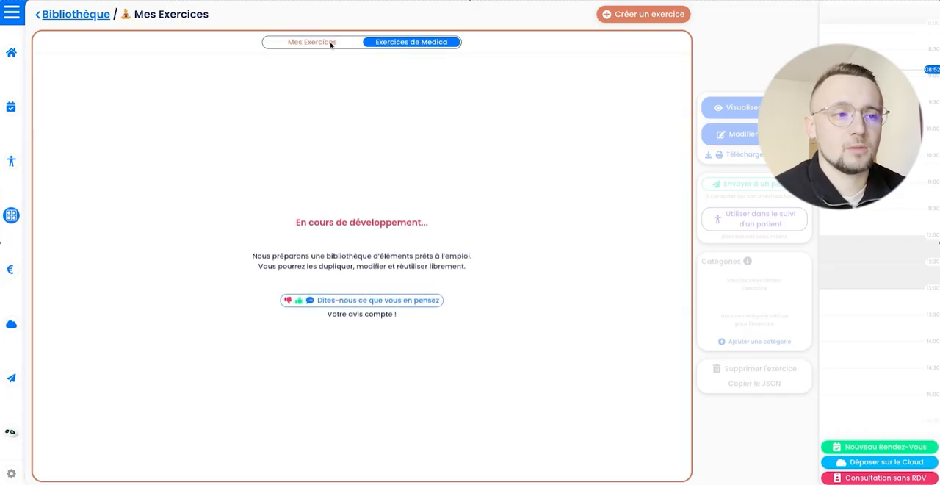
click(332, 44)
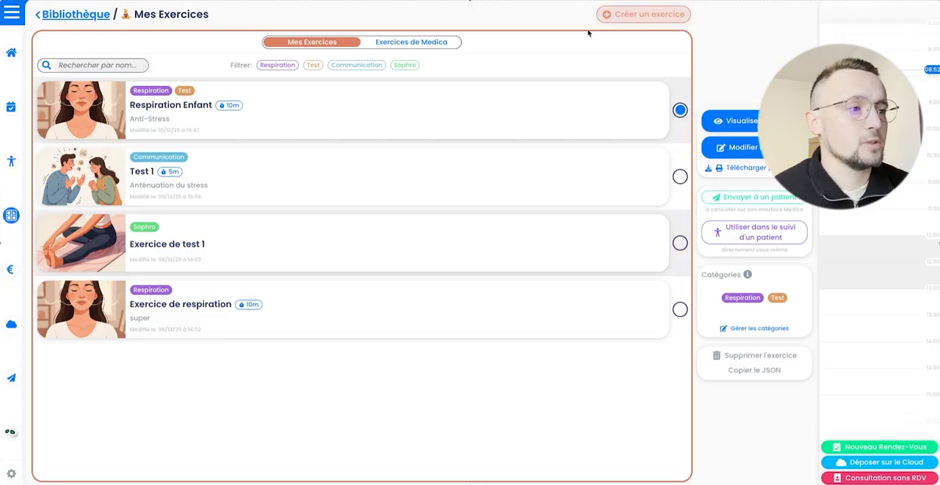
Step: Create a new exercise and title it "Exercice de test"
click(644, 21)
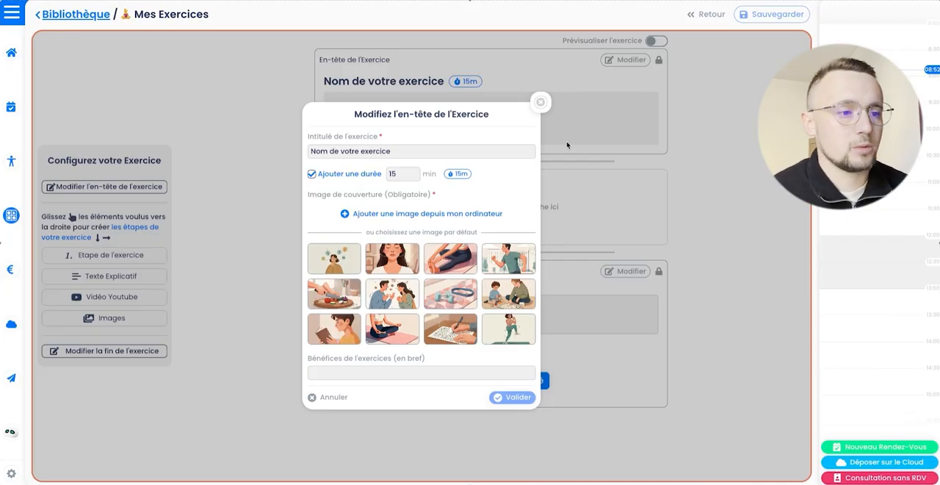
drag(419, 151, 291, 155)
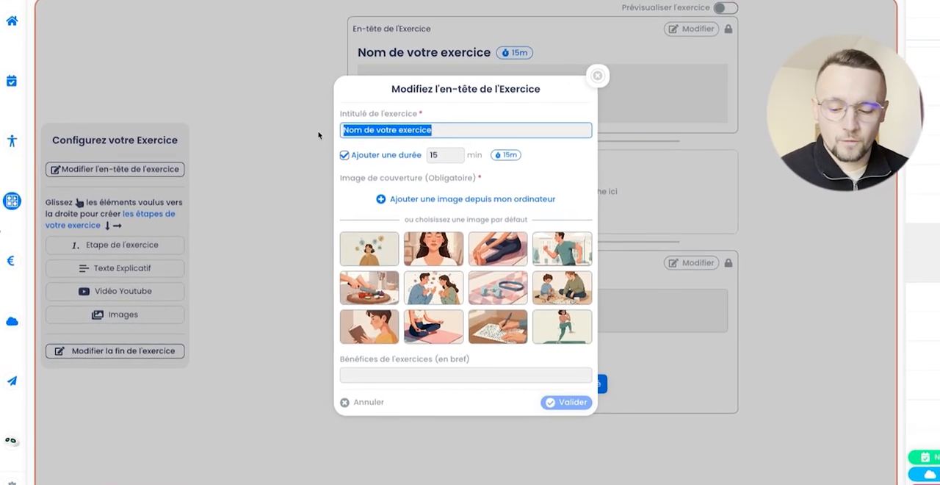
text(Exercice de )
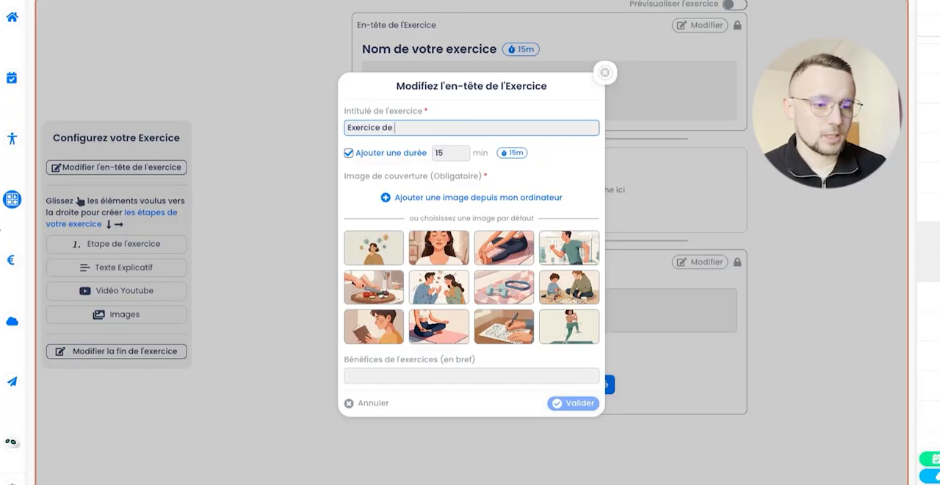
text(test)
click(549, 165)
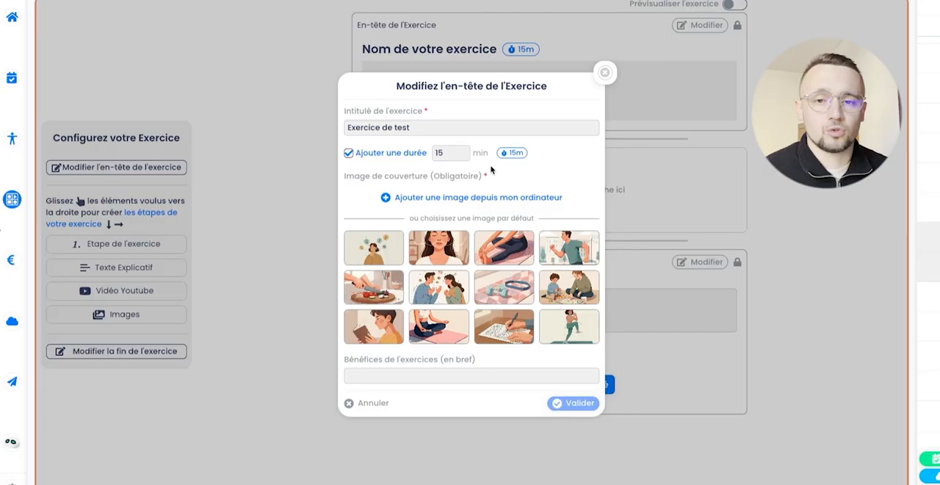
Step: Keep the duration option enabled and set the exercise duration to 5 minutes
click(351, 155)
click(349, 154)
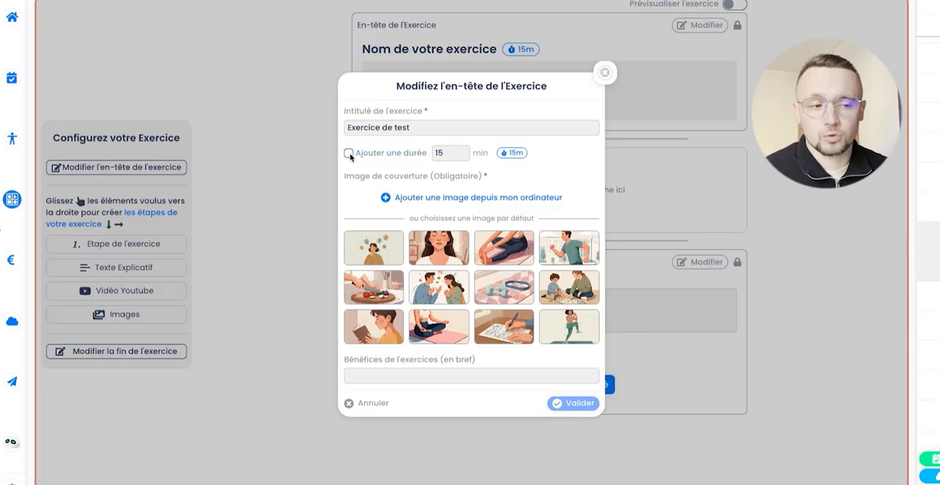
double_click(447, 153)
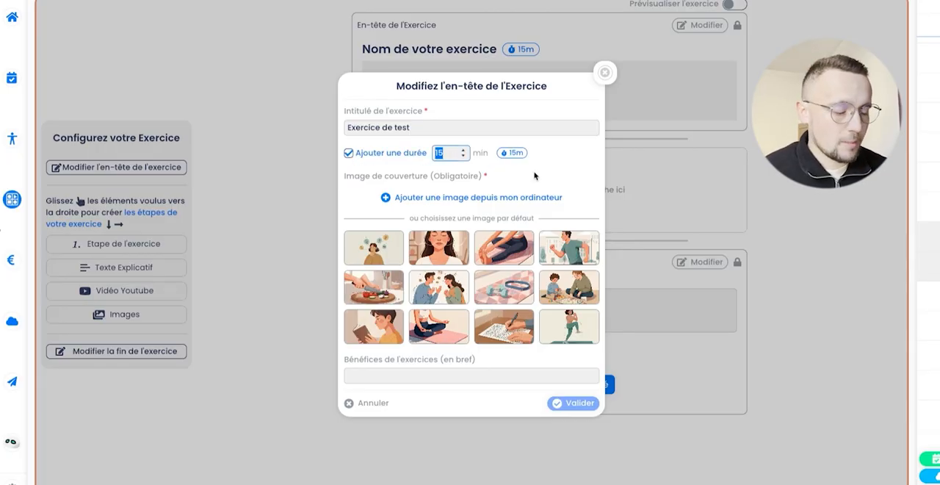
text(5)
click(566, 177)
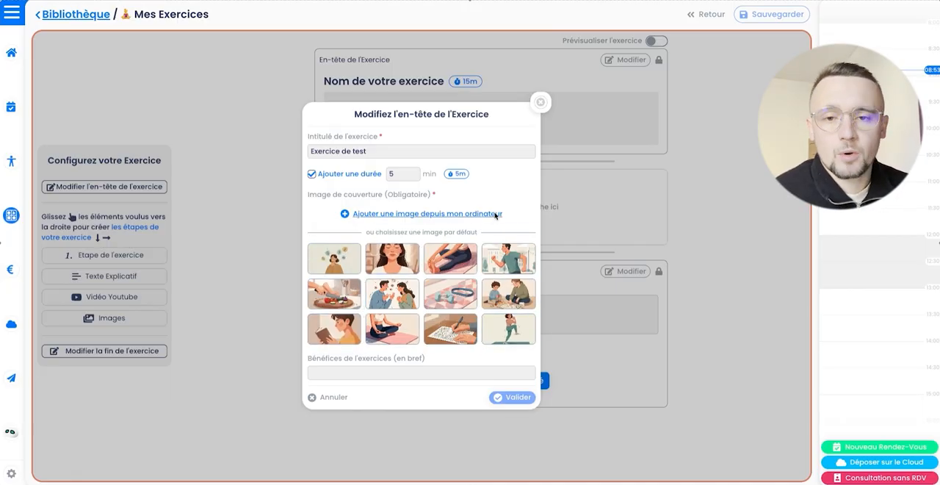
Step: Choose the default Respiration cover image, enter "Anti-Stress" as the exercise's benefits and validate the header
click(394, 258)
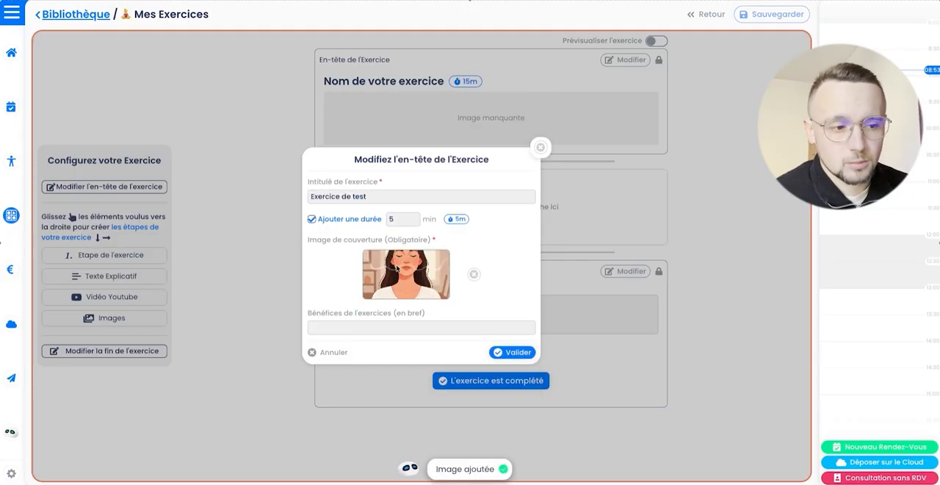
click(361, 331)
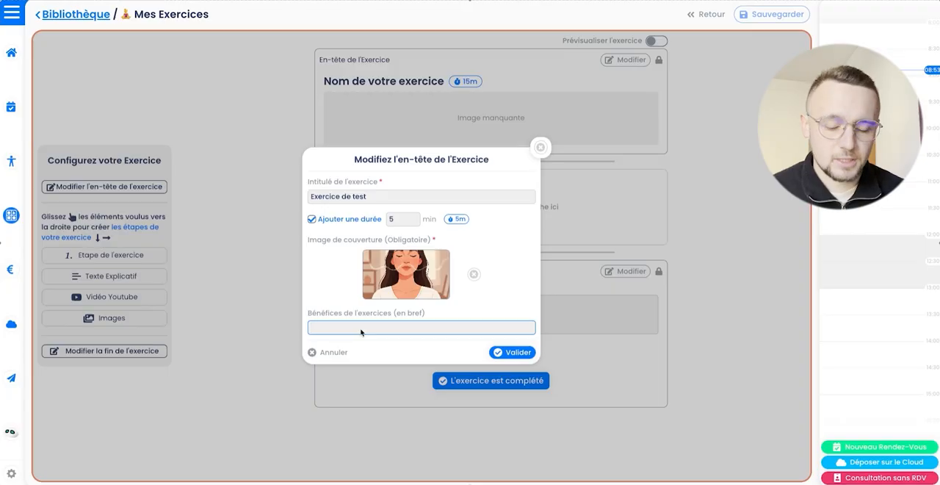
text(Anti-Stress)
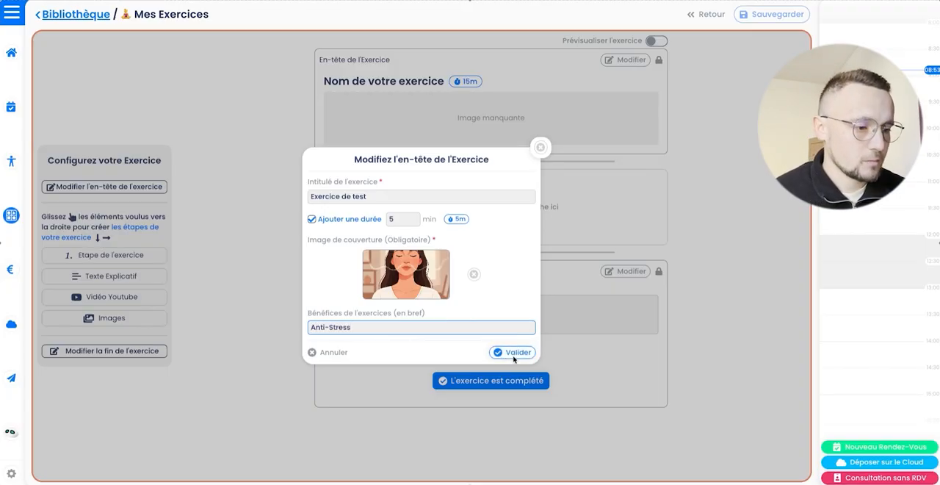
click(512, 353)
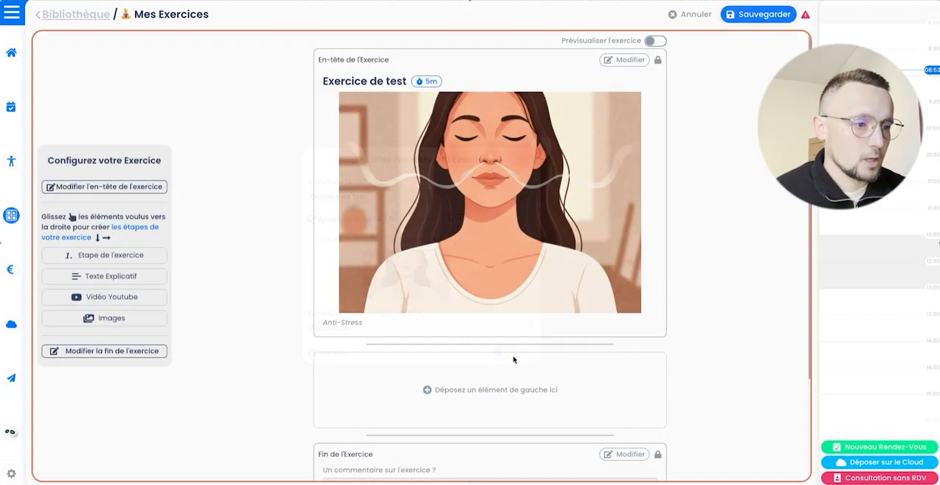
Step: Add an exercise step element titled "Consignes :" below the header
scroll(676, 367, down, 3)
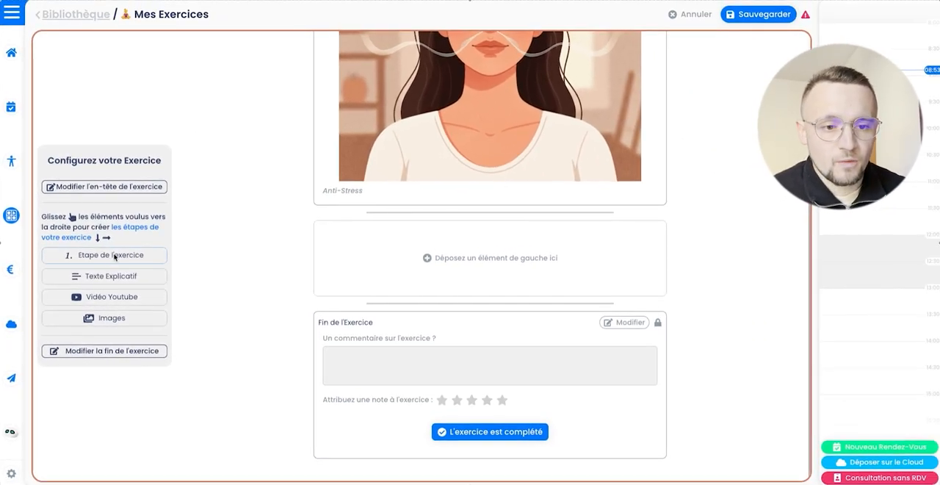
drag(111, 259, 485, 254)
text(Consigne)
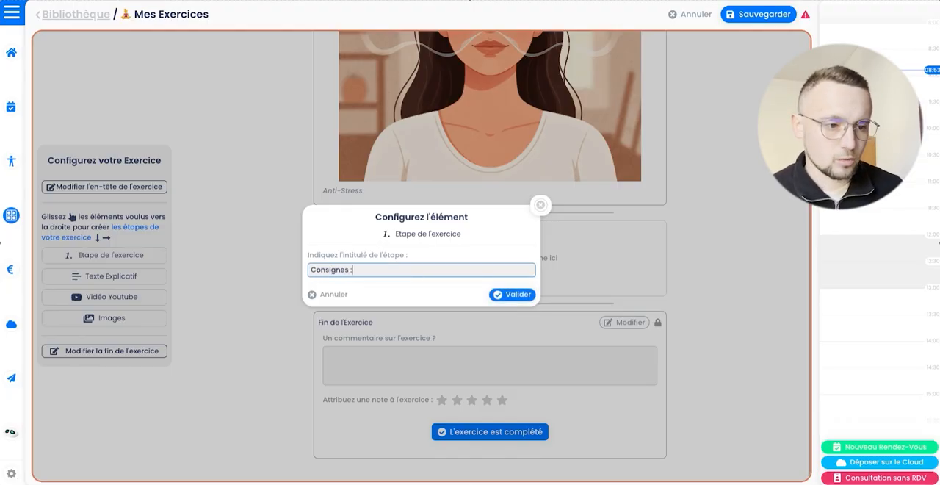
text(s :)
click(520, 294)
Step: Add an explanatory text element after the Consignes step, paste the Lorem ipsum text and split it into three paragraphs
drag(136, 279, 404, 287)
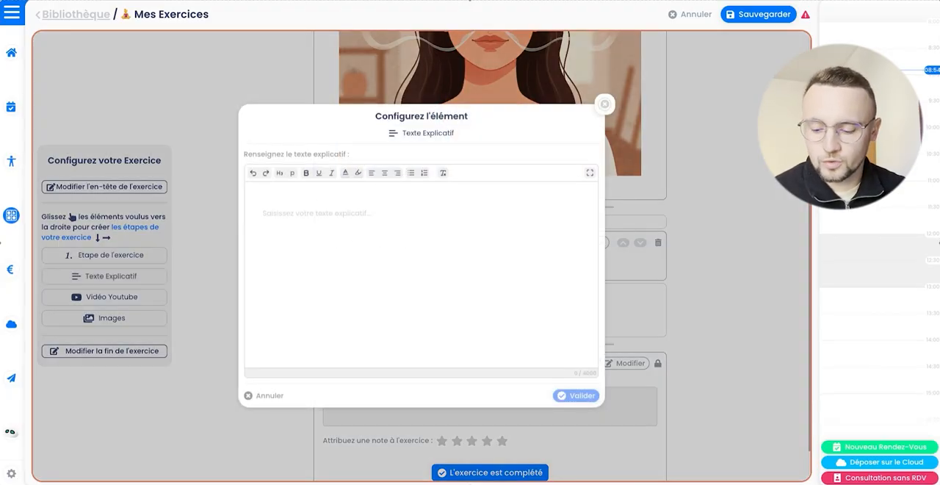
click(366, 213)
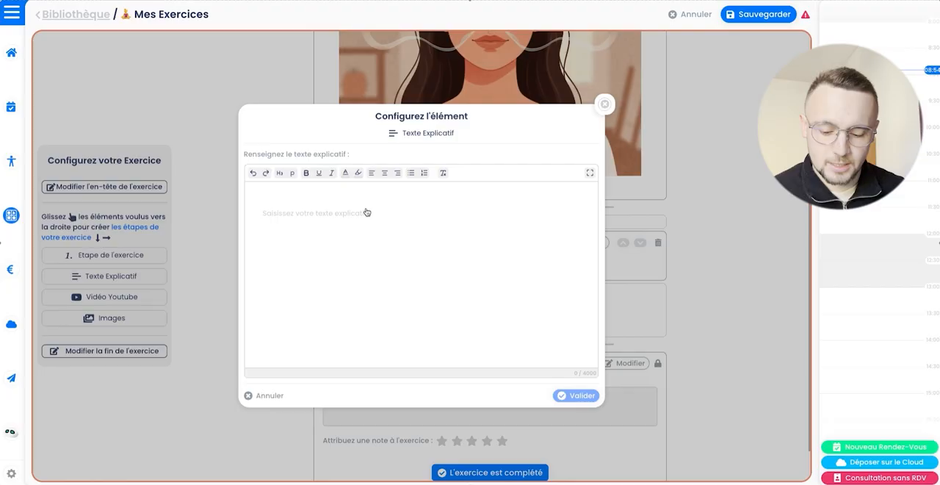
text(Lorem ipsum dolor sit amet, consectetur adipiscing elit. Sed do eiusmod tempor incididunt ut labore et dolore magna aliqua. Ut enim ad minim veniam, quis nostrud exercitation ullamco laboris nisi ut aliquip ex ea commodo consequat. Duis aute irure dolor in reprehenderit in voluptate velit esse cillum dolore eu fugiat nulla pariatur. Excepteur sint occaecat cupidatat non proident, sunt in culpa qui officia deserunt mollit anim id est laborum.)
click(421, 223)
key(Return)
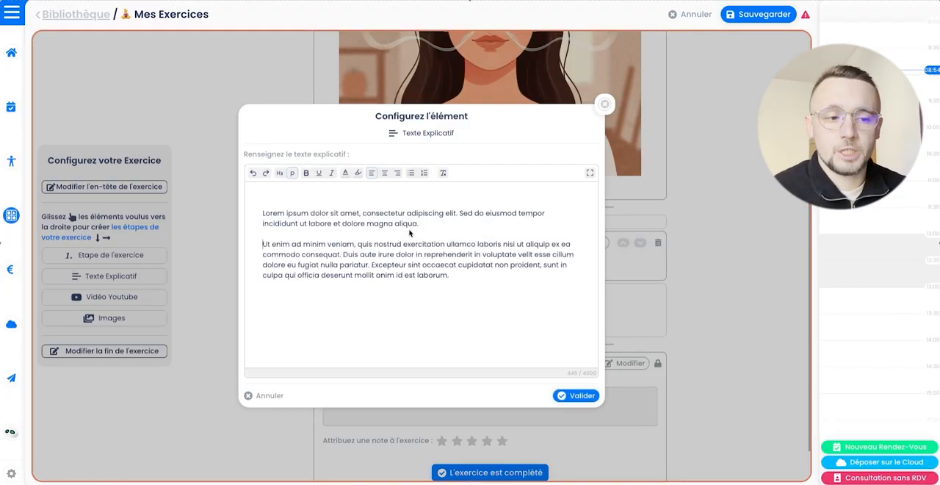
click(342, 254)
key(Return)
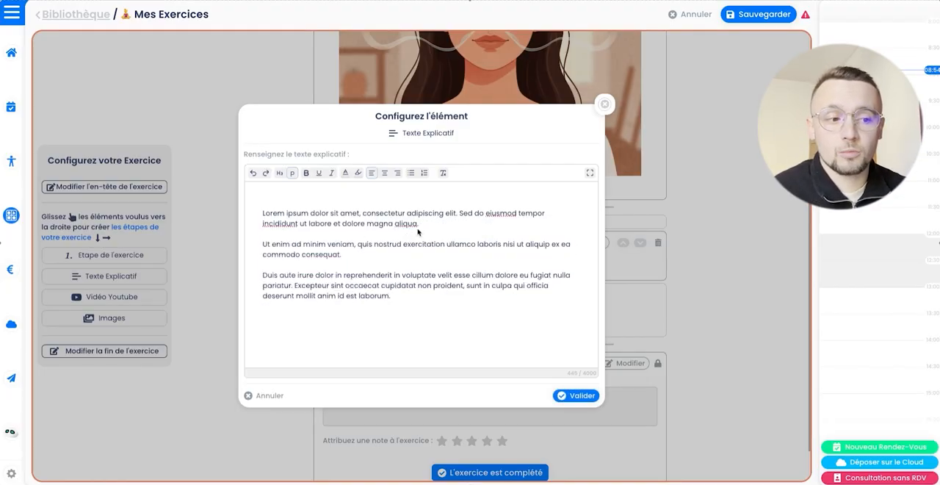
Step: Format the first paragraph as a heading and make "Ut enim ad minim veniam" bold
drag(420, 224, 249, 208)
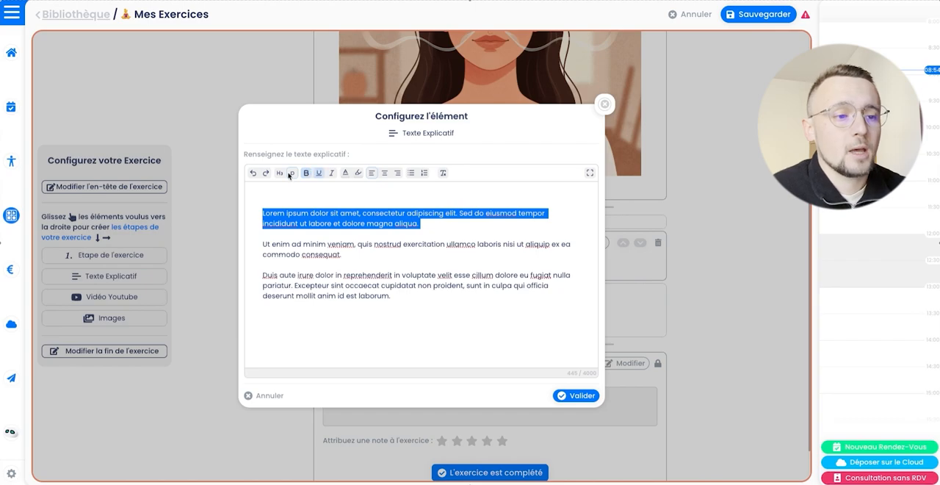
click(280, 173)
click(348, 257)
drag(356, 251, 263, 252)
click(307, 173)
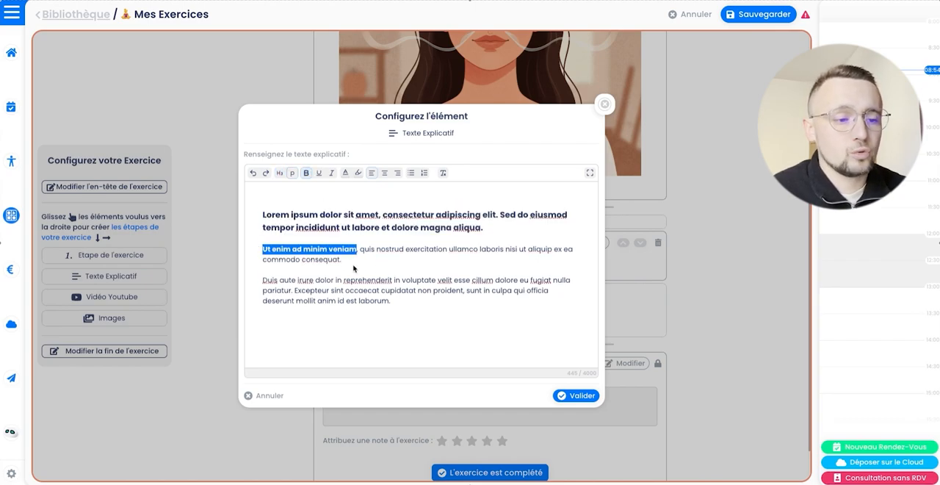
Step: Colour the end of the second paragraph, "modo consequat.", red
drag(354, 269, 278, 262)
click(345, 173)
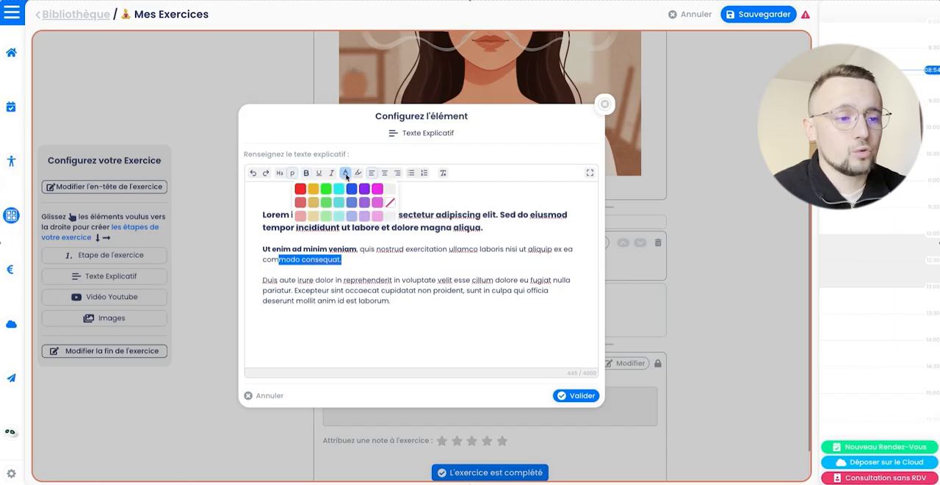
click(300, 192)
Step: Add a numbered list with "Faire ci" and "Faire ça" below the last paragraph and validate the explanatory text
click(418, 302)
key(Return)
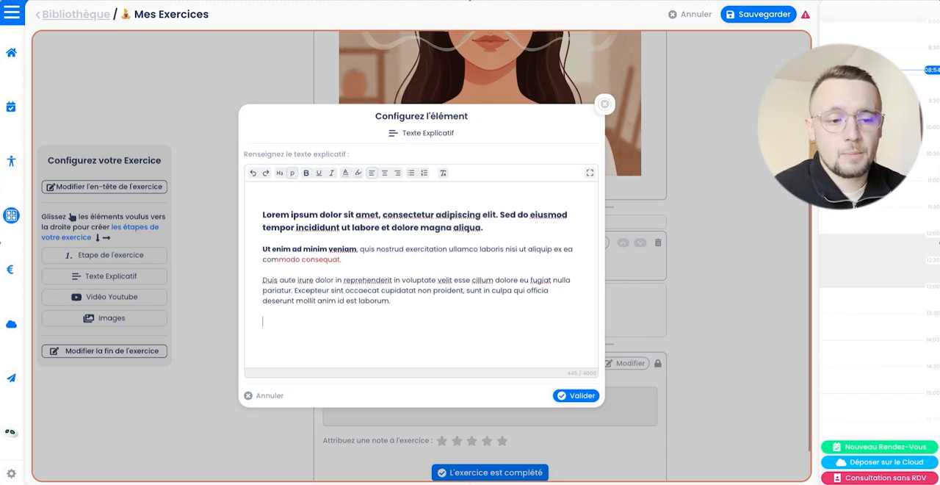
click(424, 173)
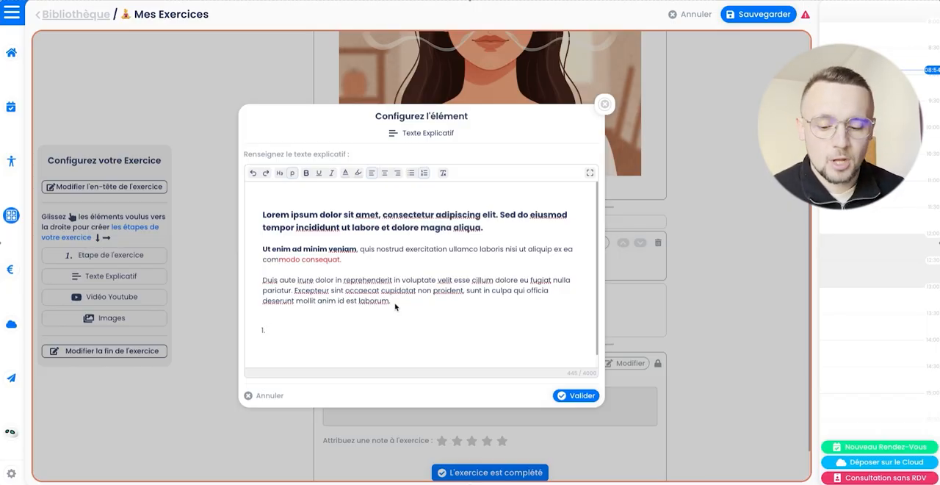
text(Faire ci)
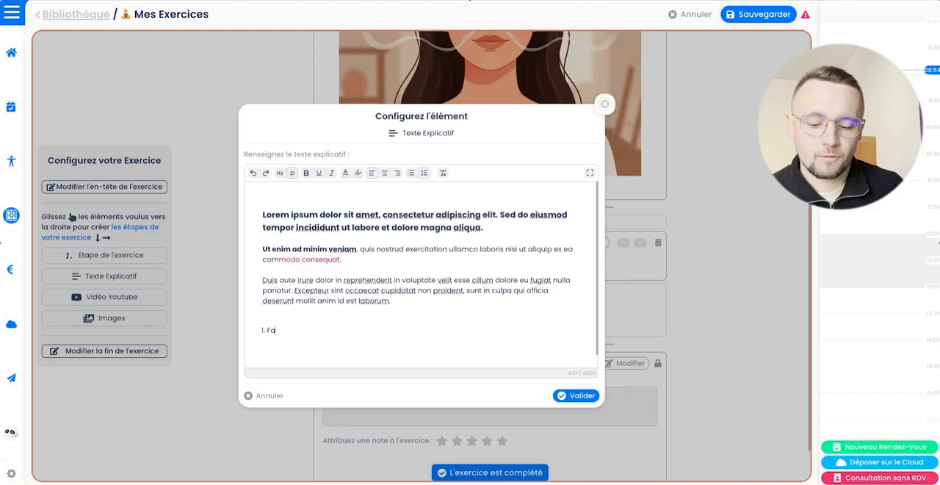
key(Return)
text(Fa)
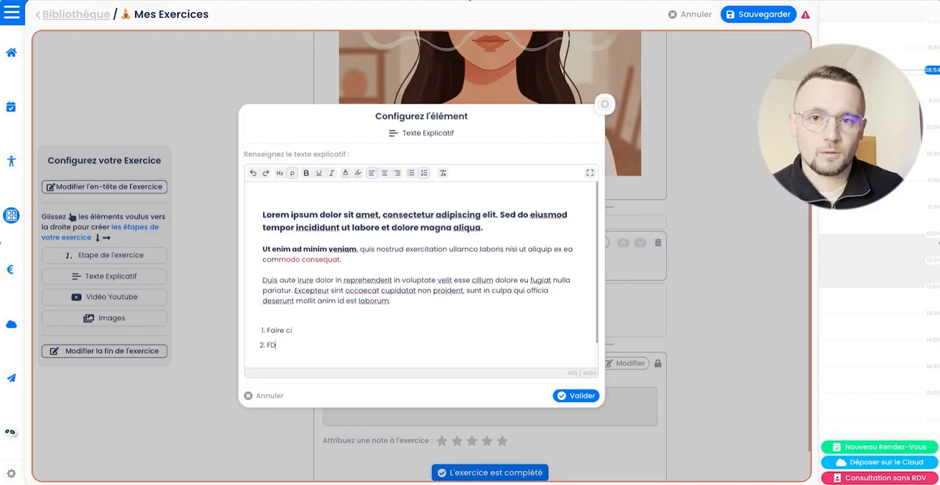
key(BackSpace)
key(BackSpace)
text(Faire c)
text(a)
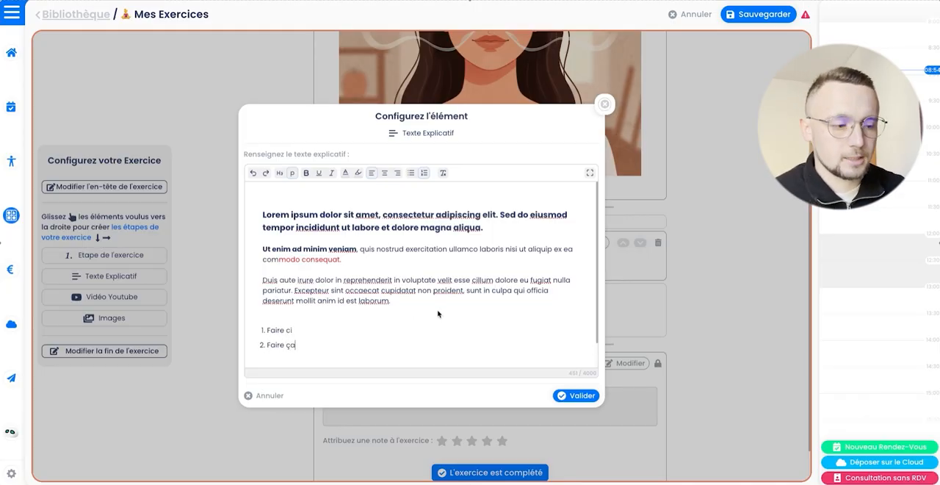
click(577, 395)
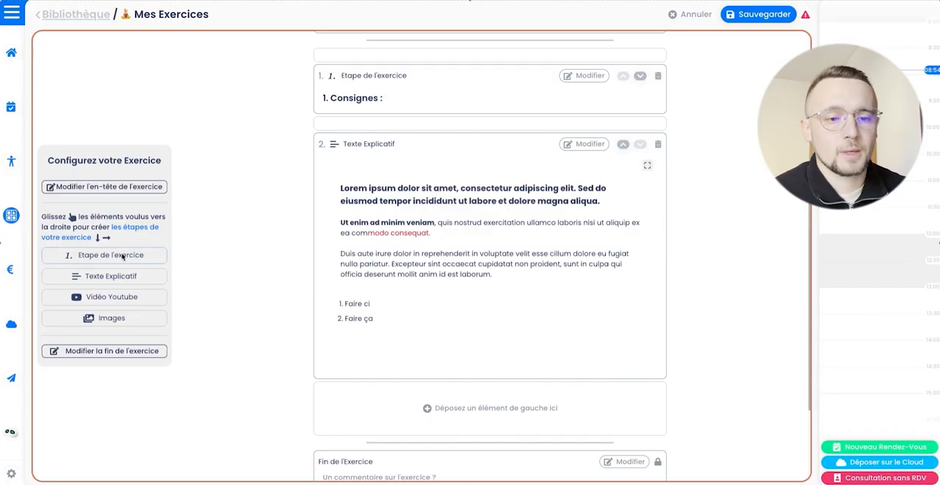
Step: Add a second exercise step element titled "Déroulement :" after the explanatory text
drag(123, 257, 449, 403)
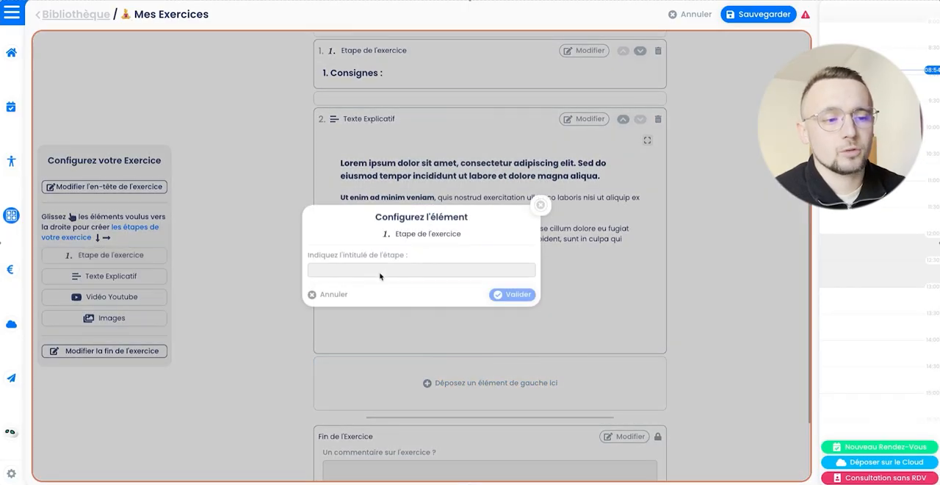
click(362, 269)
text(Déroulement :)
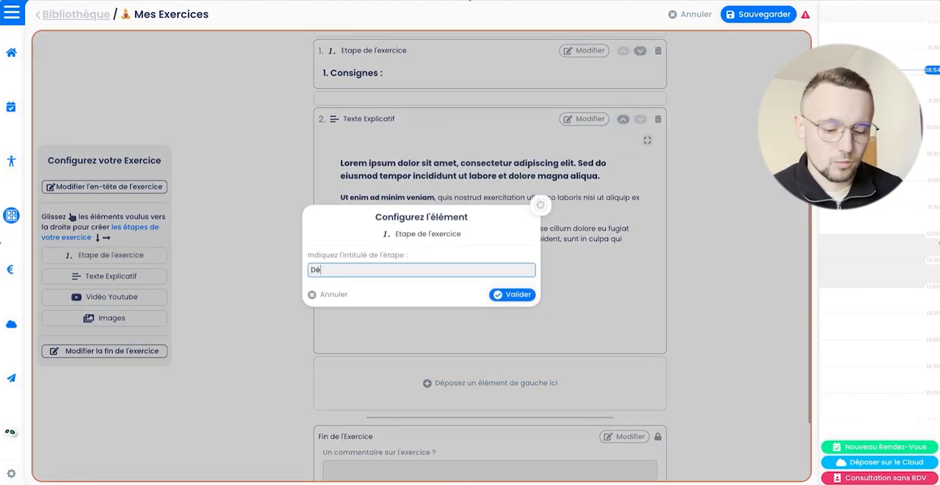
click(493, 294)
Step: Add an explanatory text element under the Déroulement step, containing the pasted Lorem ipsum text
drag(153, 276, 394, 315)
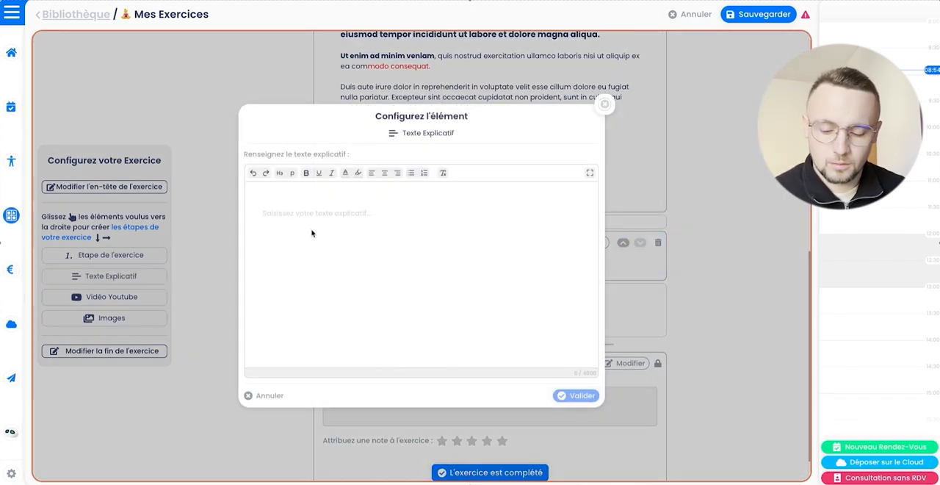
text(Lorem ipsum dolor sit amet, consectetur adipiscing elit. Sed do eiusmod tempor incididunt ut labore et dolore magna aliqua. Ut enim ad minim veniam, quis nostrud exercitation ullamco laboris nisi ut aliquip ex ea commodo consequat. Duis aute irure dolor in reprehenderit in voluptate velit esse cillum dolore eu fugiat nulla pariatur. Excepteur sint occaecat cupidatat non proident, sunt in culpa qui officia deserunt mollit anim id est laborum.)
click(581, 395)
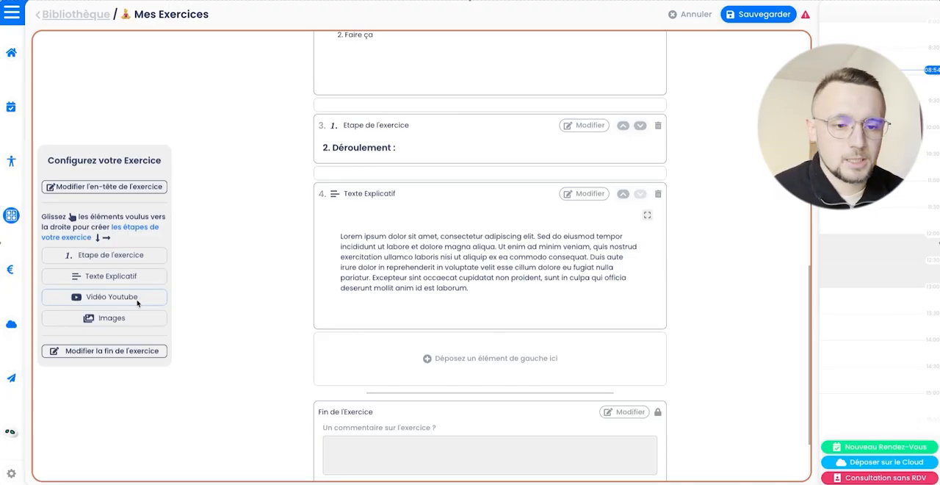
Step: Add a YouTube video element below the second explanatory text, using the pasted link of the cardiac coherence video
drag(83, 298, 430, 342)
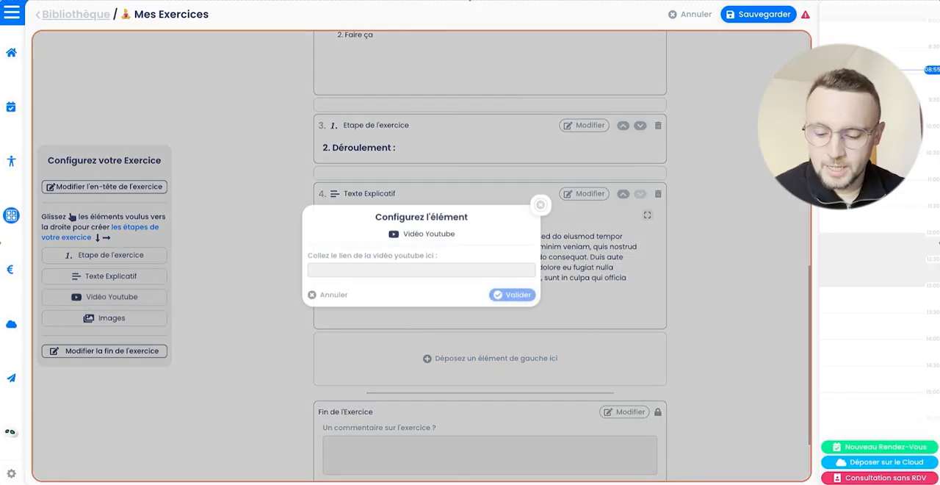
click(399, 271)
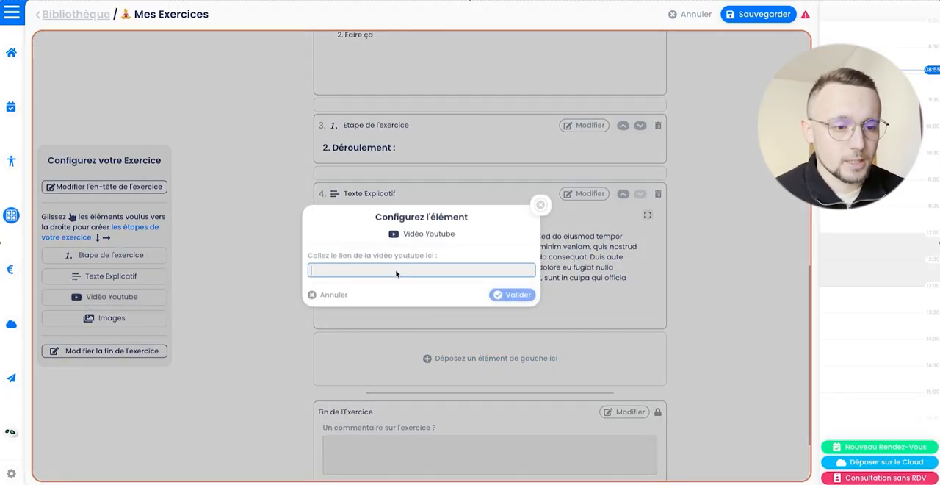
key(ctrl+v)
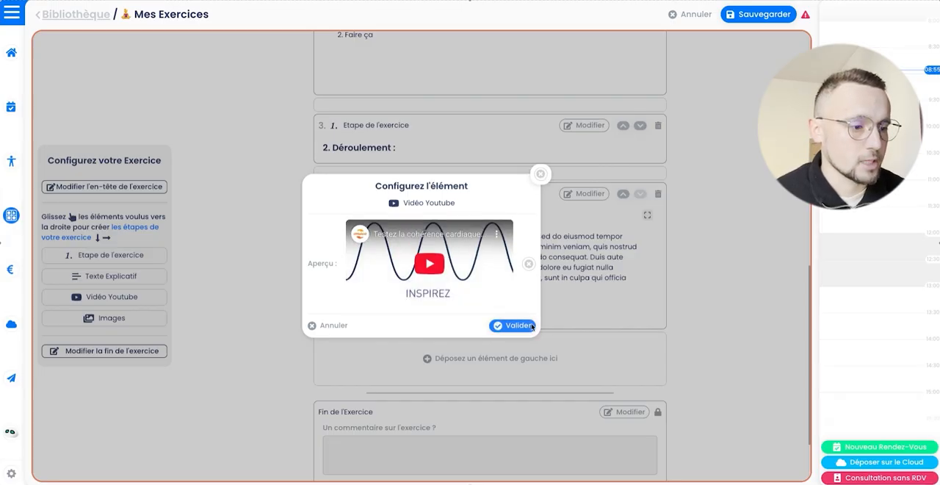
click(499, 325)
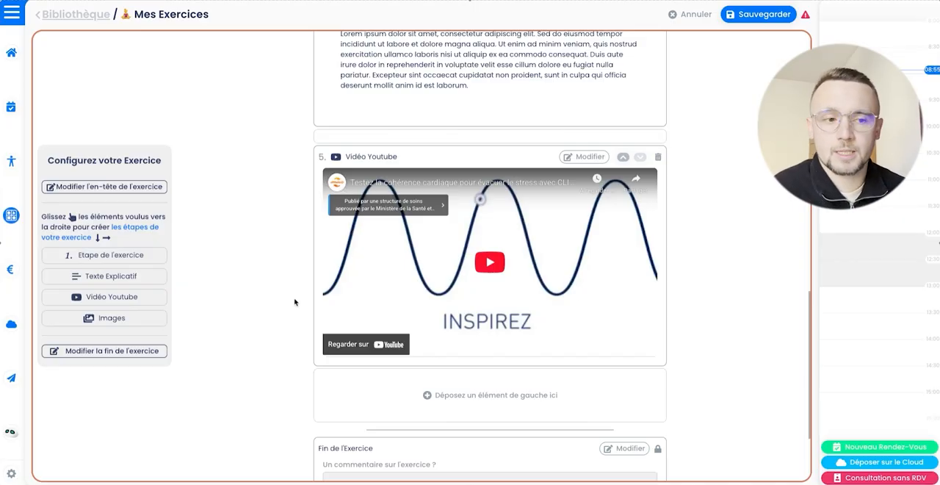
Step: Test the embedded YouTube video by starting playback, pausing it and moving to about 1:26
click(495, 265)
click(339, 348)
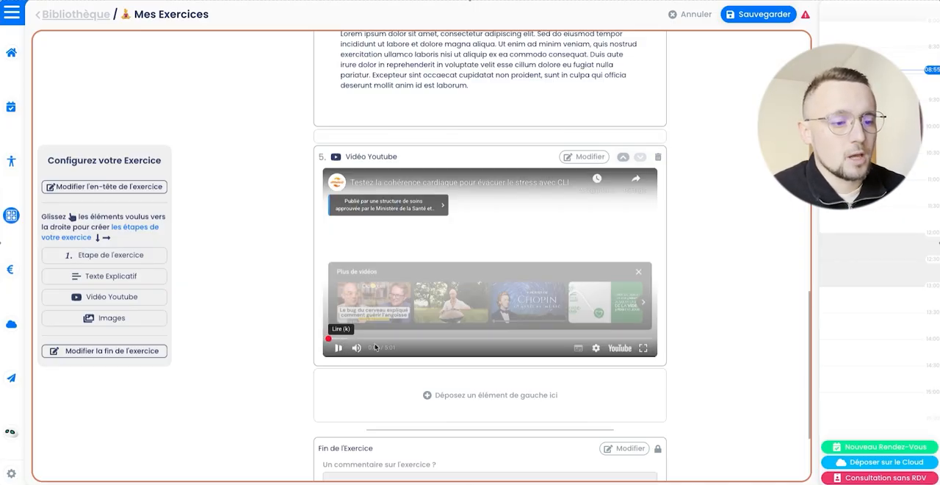
click(421, 339)
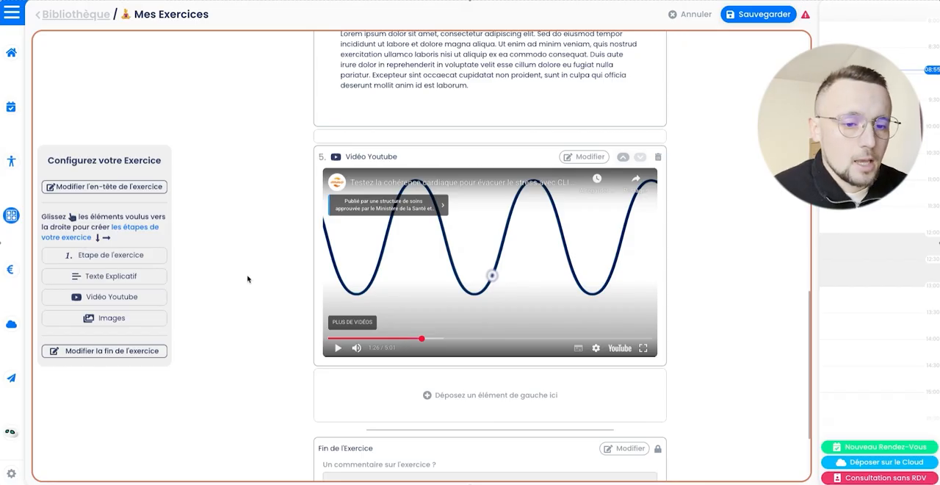
Step: Add an Images element below the YouTube video, containing the couv-respiration "(1).png" picture from the Téléchargements folder
drag(120, 319, 396, 382)
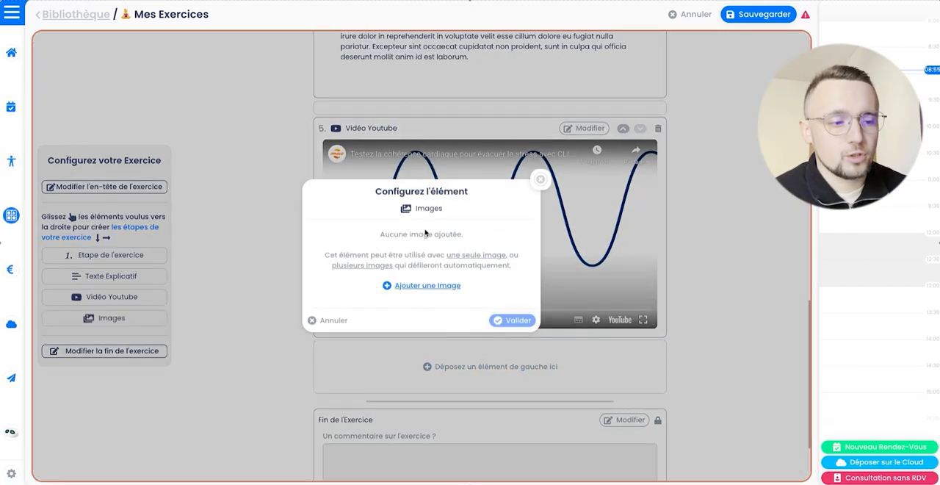
click(427, 285)
click(328, 146)
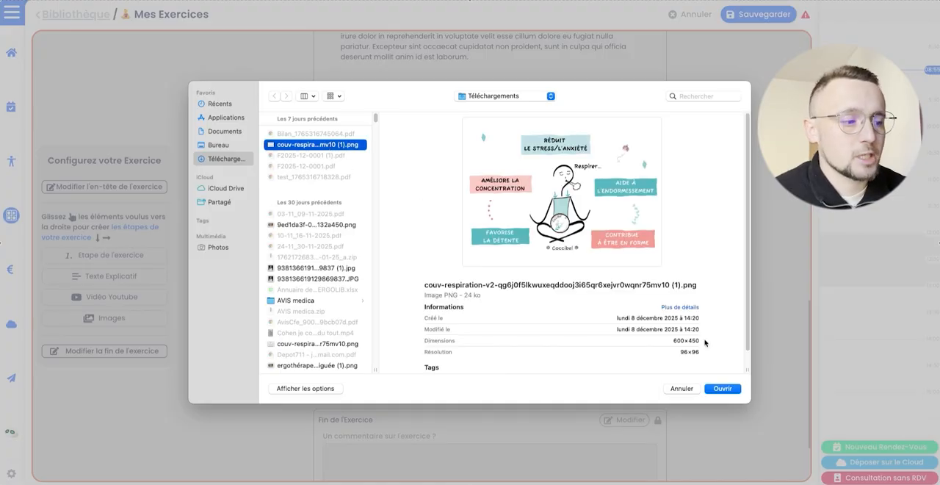
click(733, 389)
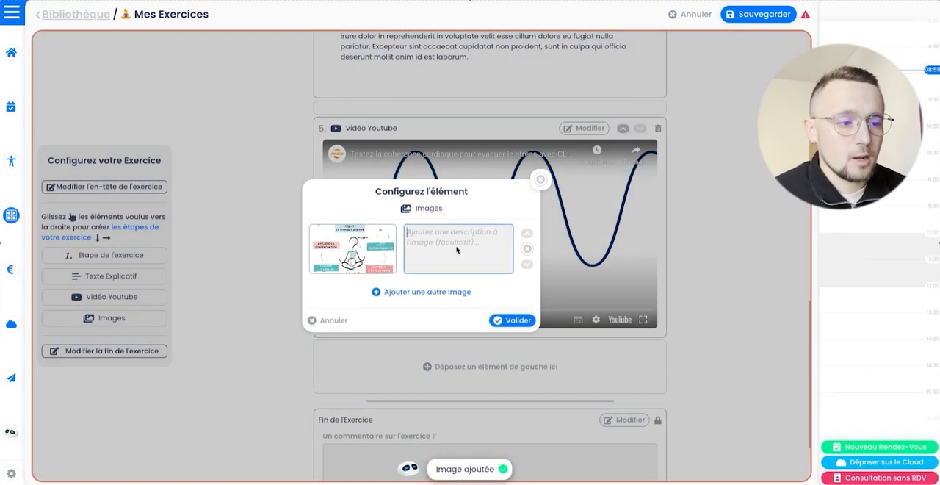
Step: Describe the added image as "Respiration illustration" and validate the image element
click(456, 250)
text(R)
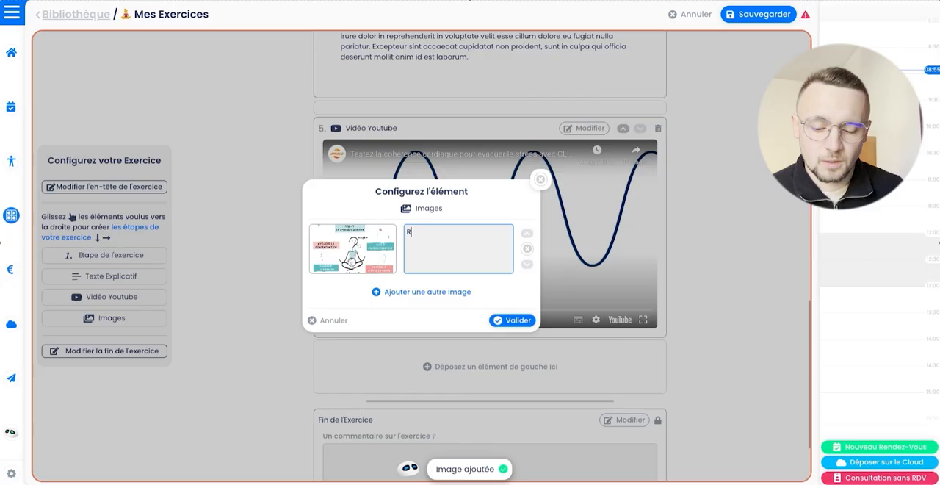
text(espiration )
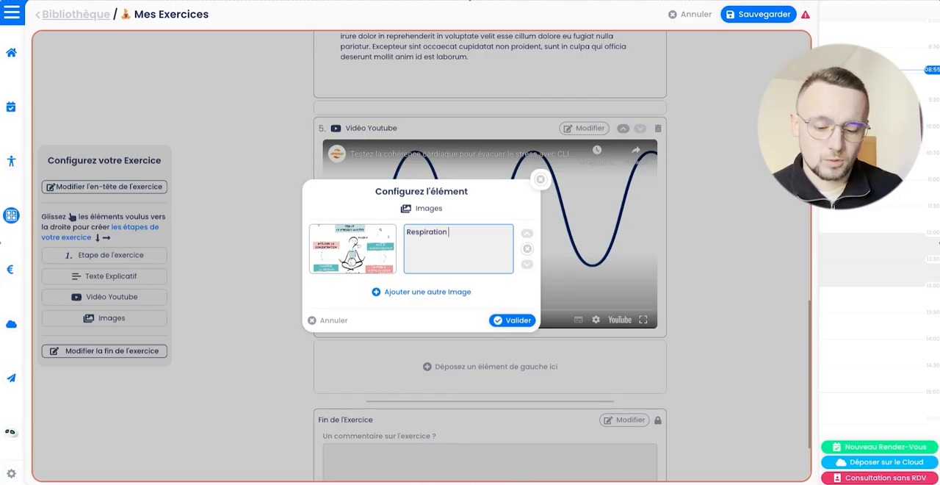
text(illustra)
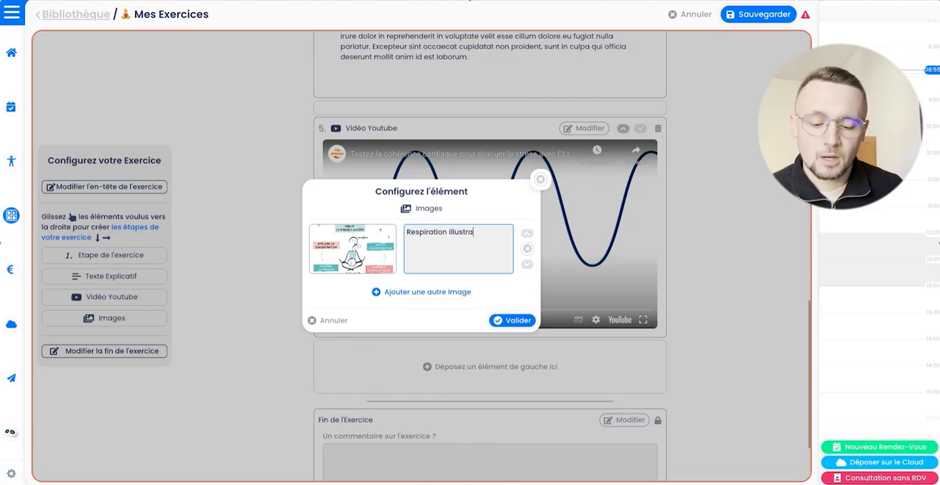
text(tion)
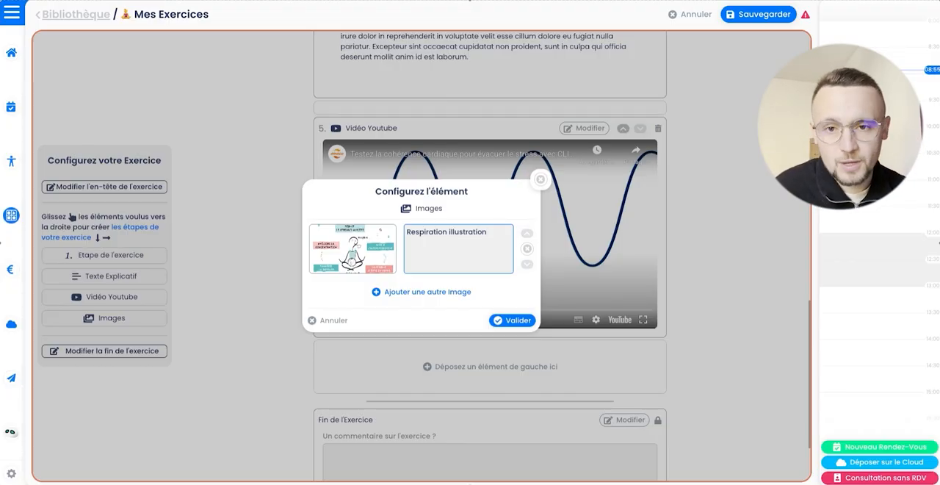
click(512, 320)
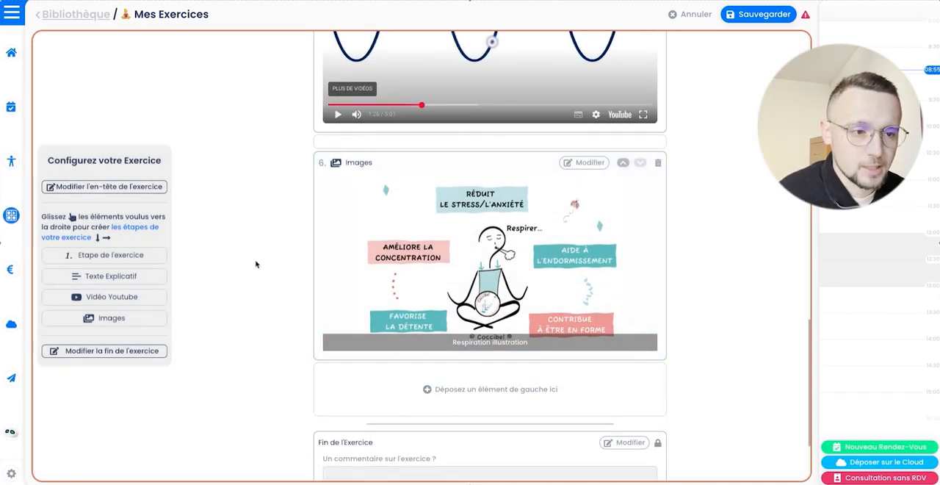
Step: Validate the end-of-exercise settings with the question "Un commentaire sur l'exercice ?" and a rating request, and save the exercise
scroll(256, 265, down, 2)
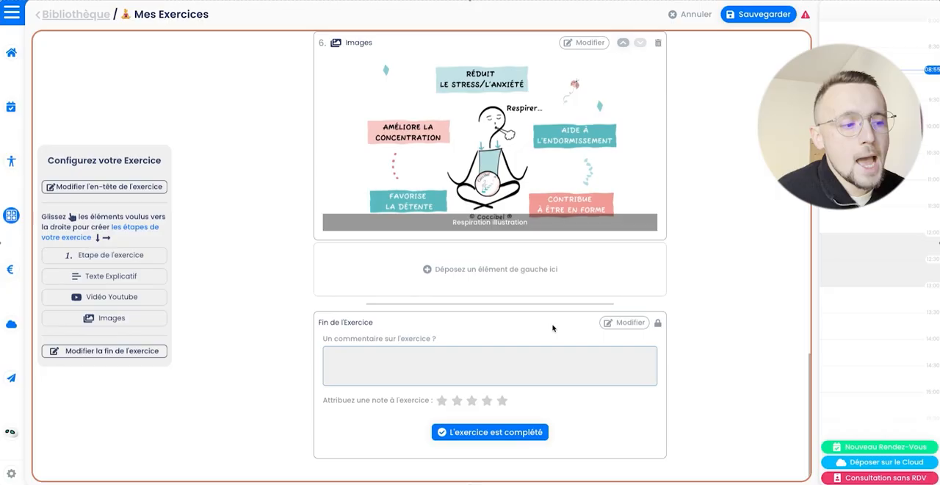
click(625, 323)
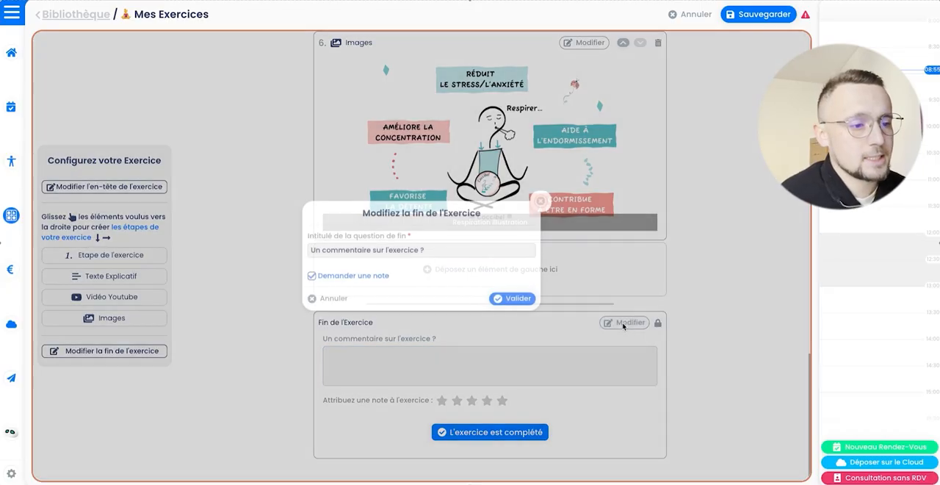
click(497, 249)
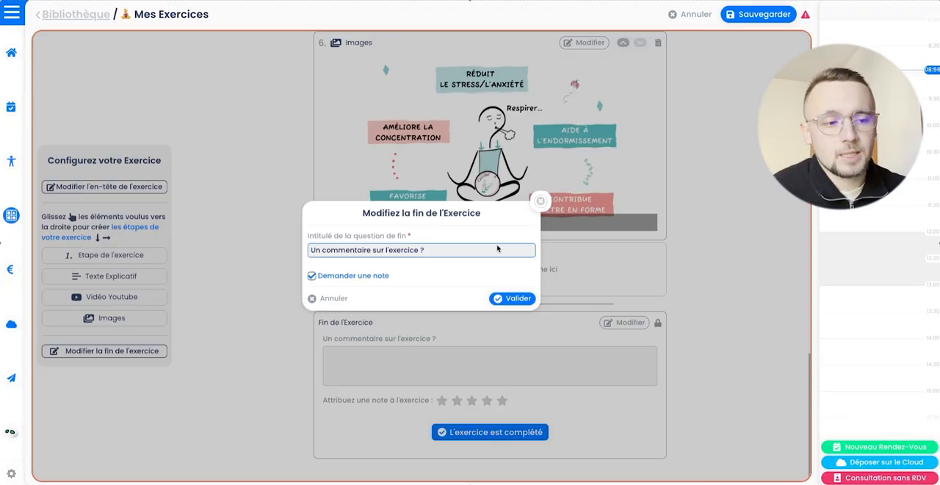
drag(497, 249, 360, 240)
click(362, 239)
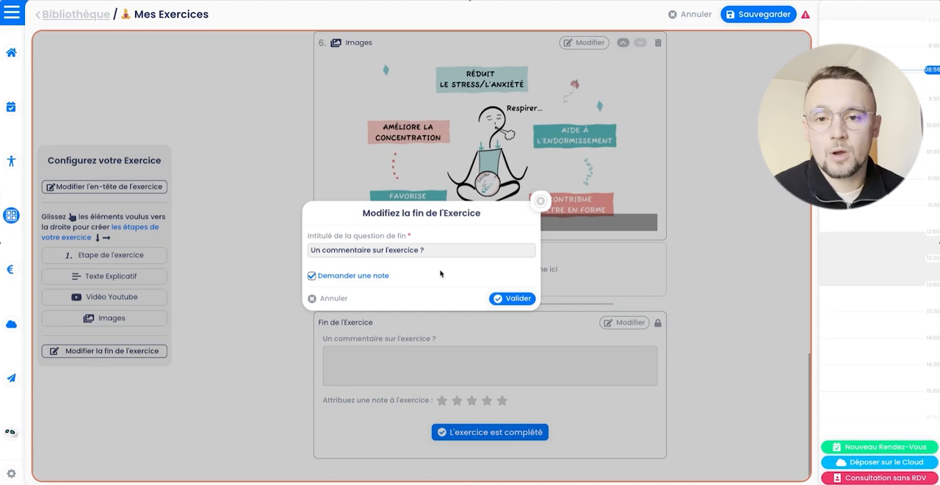
click(515, 298)
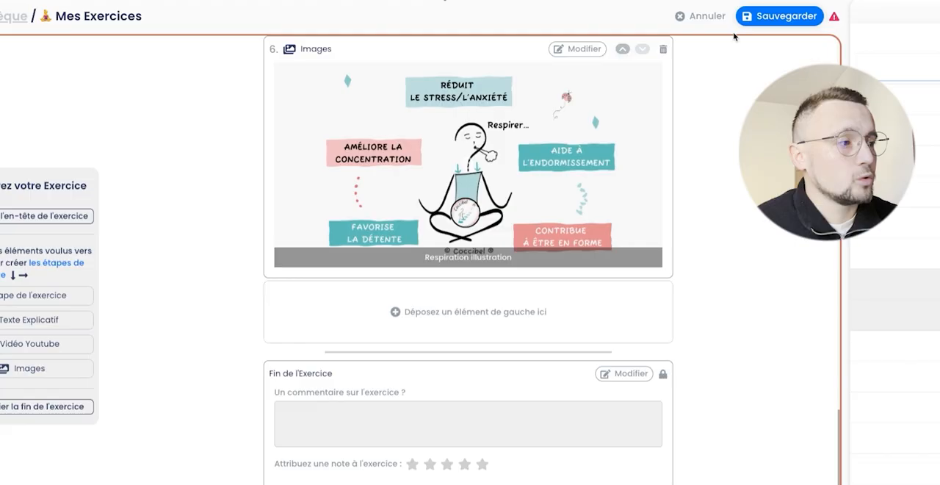
click(771, 16)
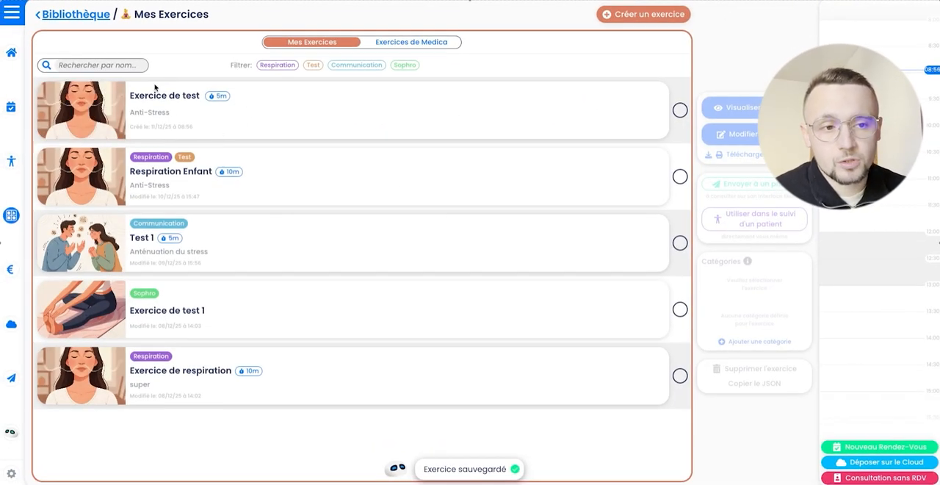
Step: Assign the existing Respiration category to "Exercice de test" in the exercise list
click(176, 104)
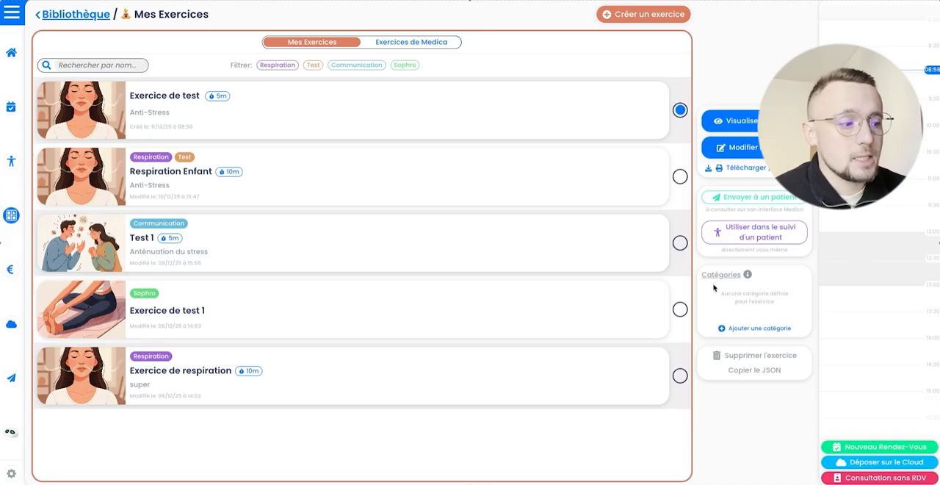
click(755, 329)
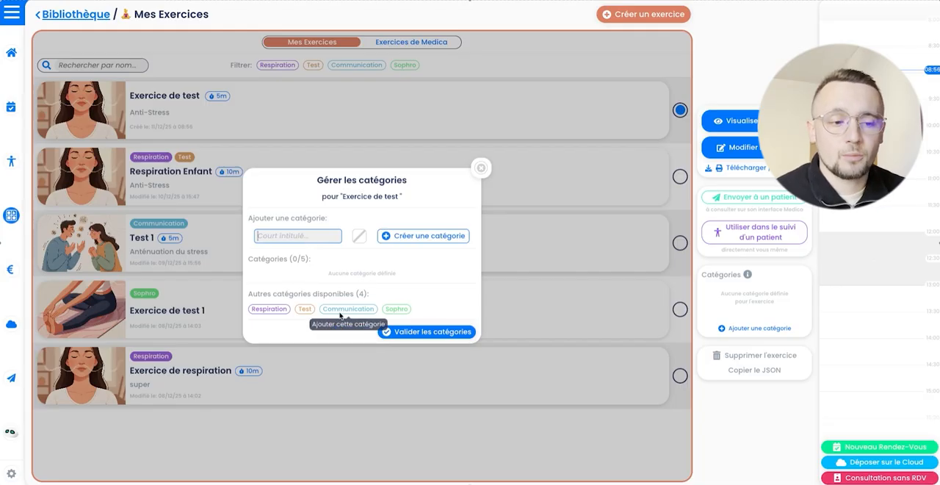
click(273, 310)
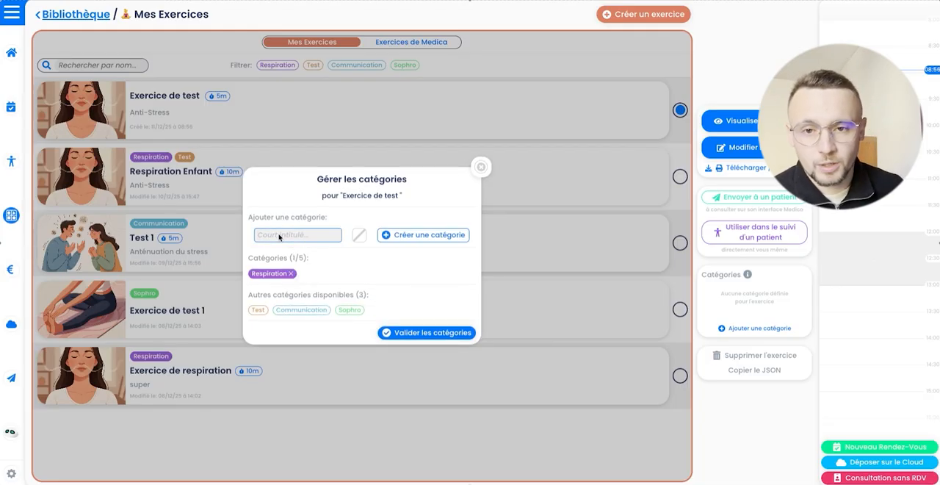
Step: Create a pink-red category named "Adulte" for the exercise and validate its categories
click(279, 235)
text(Adulte)
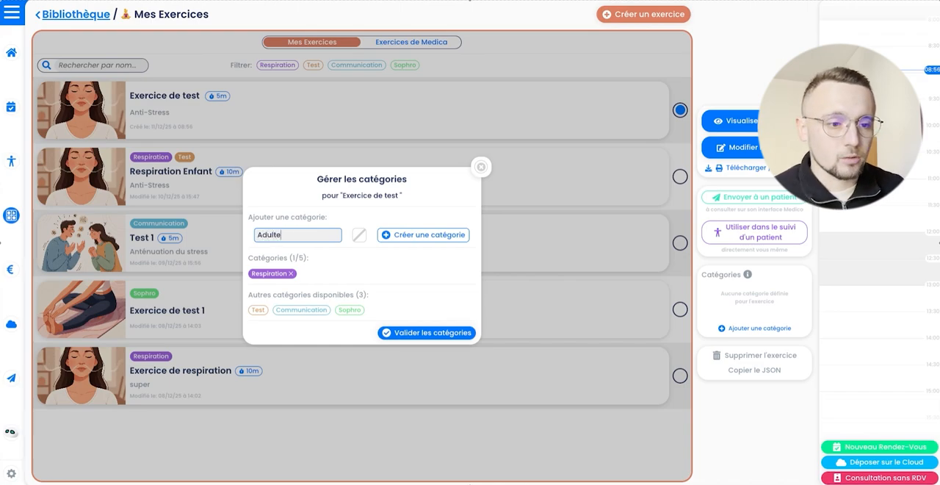
click(359, 235)
click(333, 207)
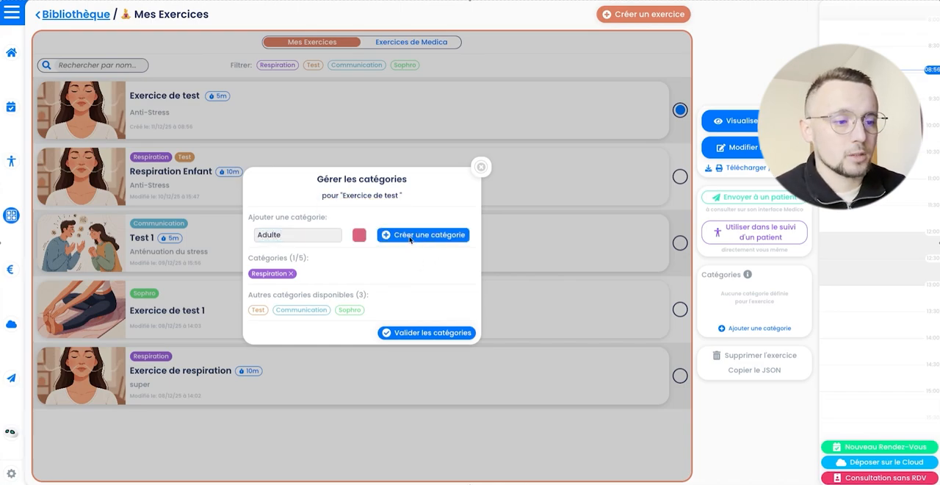
click(413, 238)
click(427, 332)
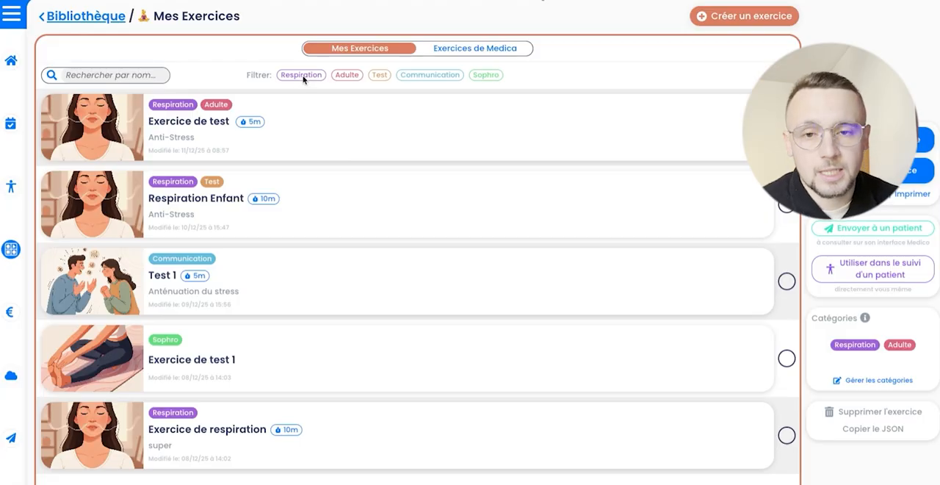
Step: Filter the exercise list by the Respiration and Adulte categories, and clear both filters
click(301, 75)
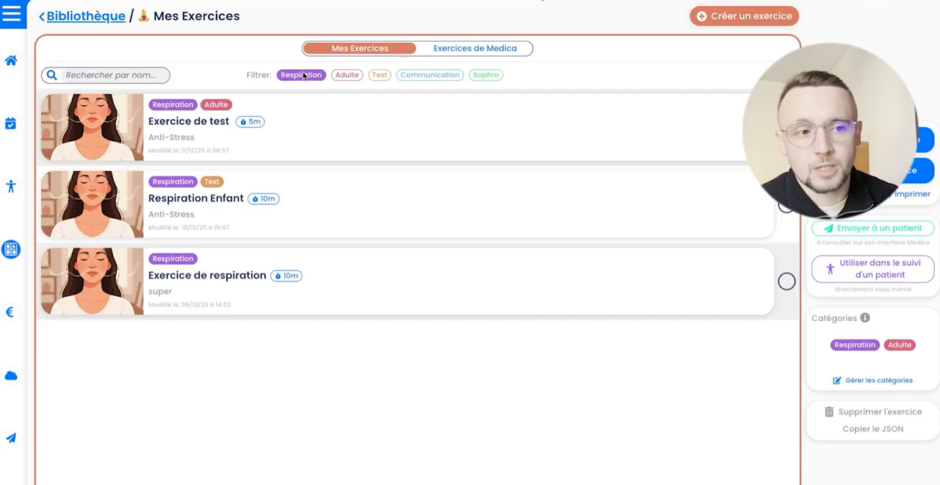
click(355, 77)
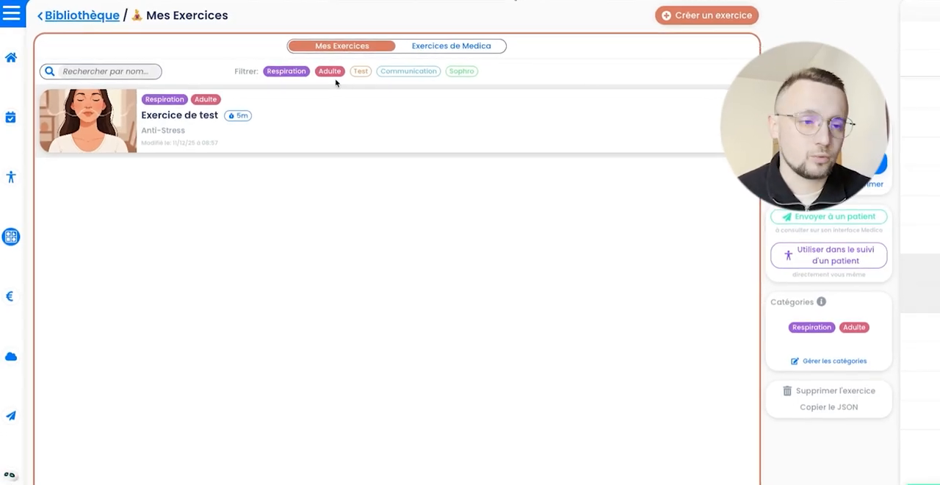
click(306, 67)
click(269, 66)
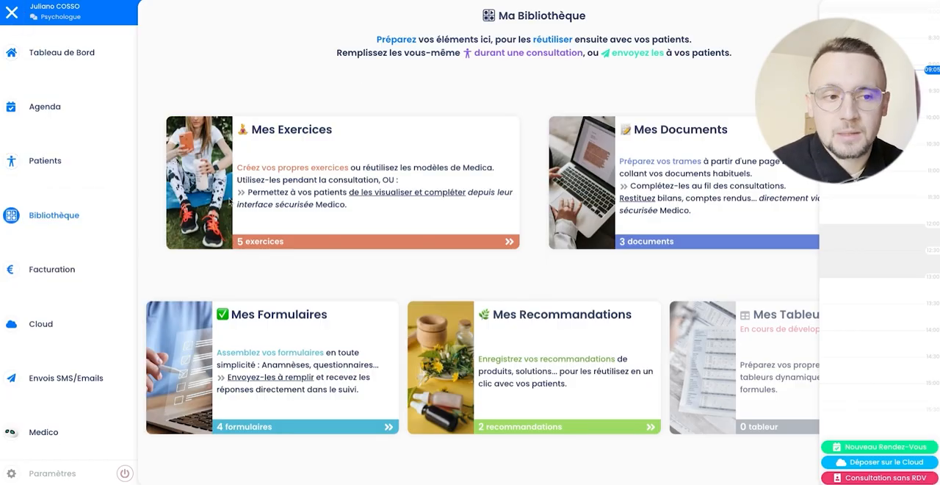
Step: Open Mes Exercices from the library, collapse the navigation and select "Exercice de test"
click(319, 152)
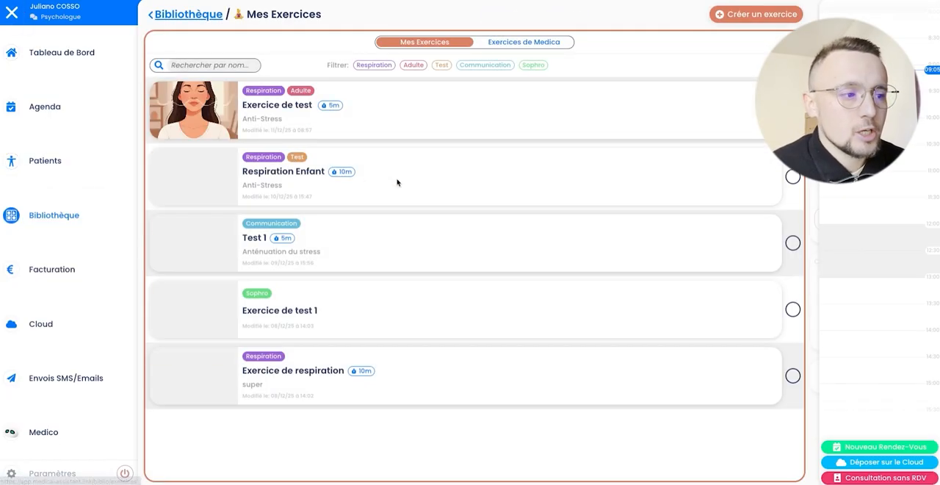
click(12, 12)
click(482, 104)
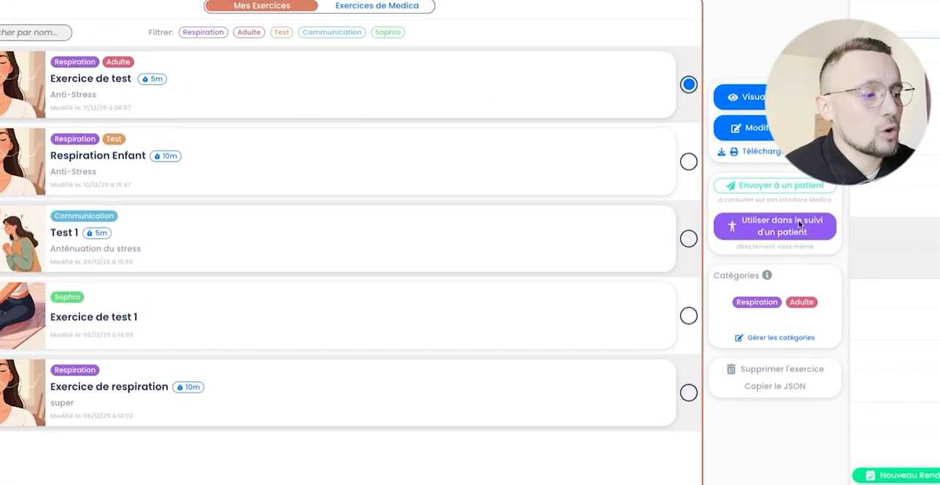
Step: Use the selected exercise in the demonstration patient's follow-up, finding the patient by last name, and look through the inserted exercise
click(801, 224)
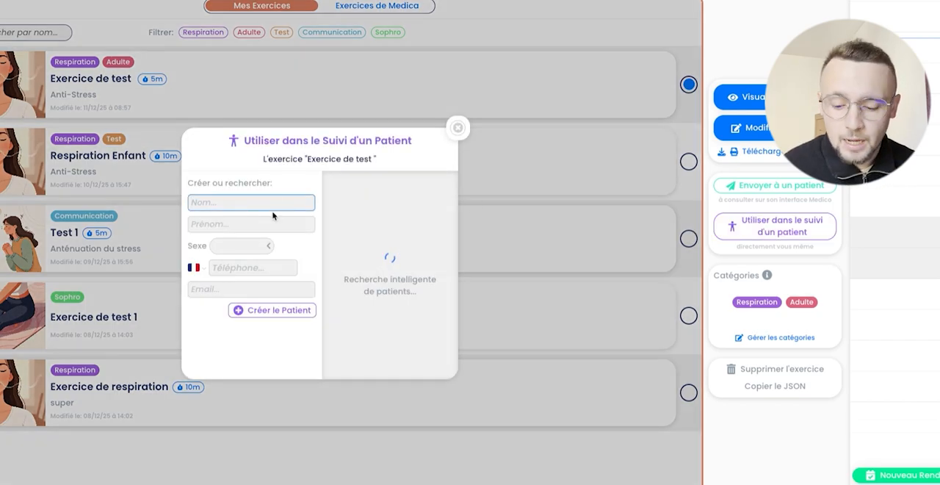
text(DEMON)
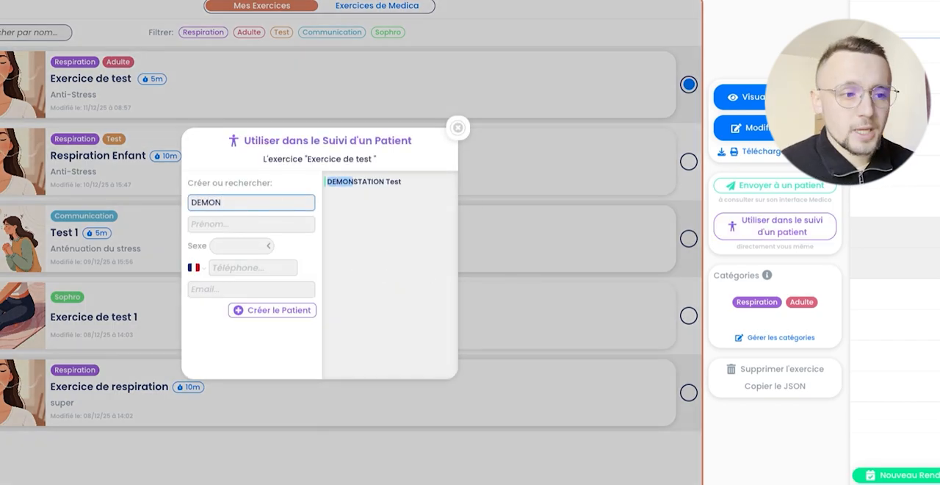
click(381, 189)
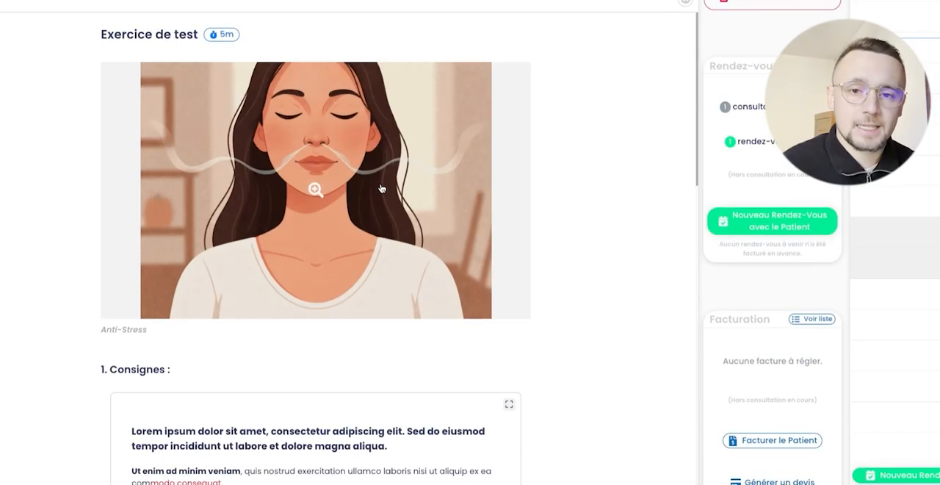
scroll(629, 229, down, 5)
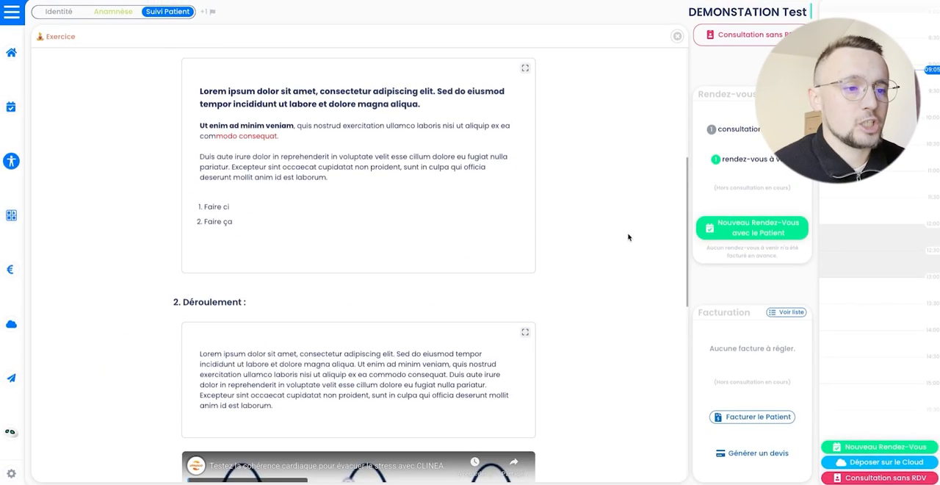
Step: Add the comment "L'exercice s'est bien déroulé" to the exercise, rate it four stars and mark it as completed
scroll(629, 231, up, 3)
scroll(628, 236, up, 2)
scroll(625, 246, down, 10)
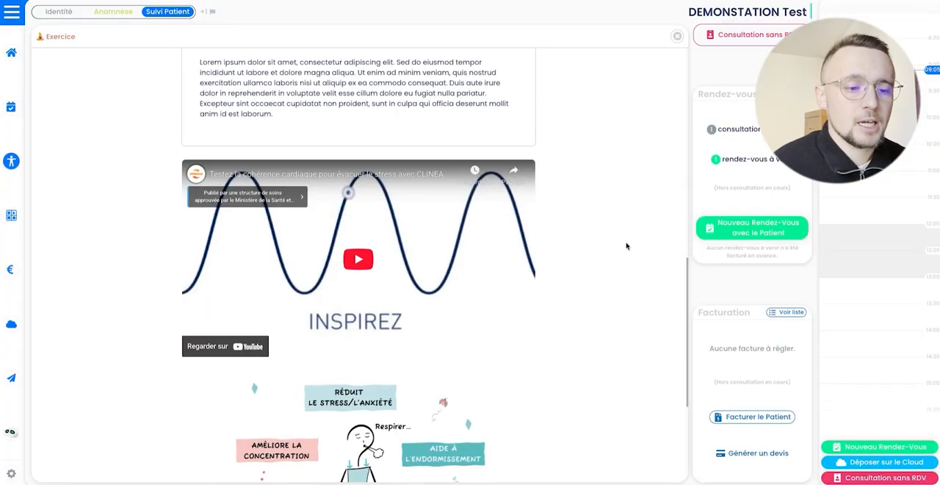
click(286, 381)
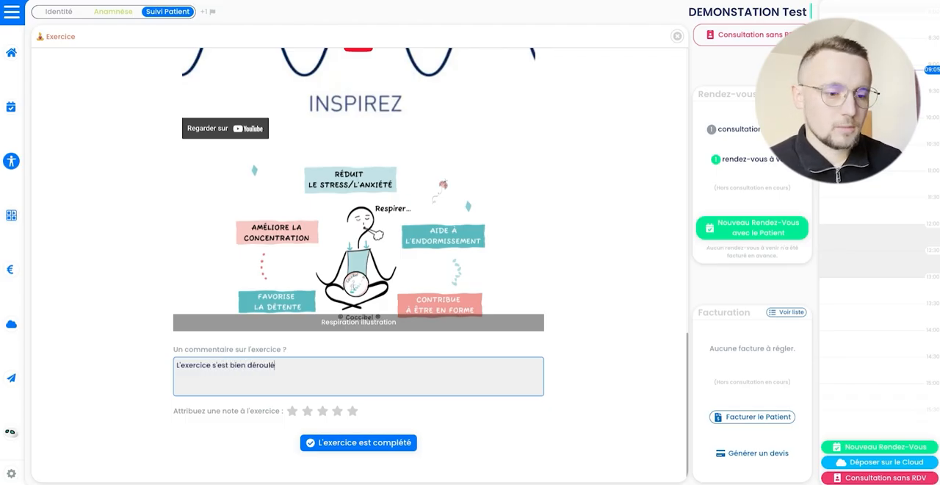
click(338, 412)
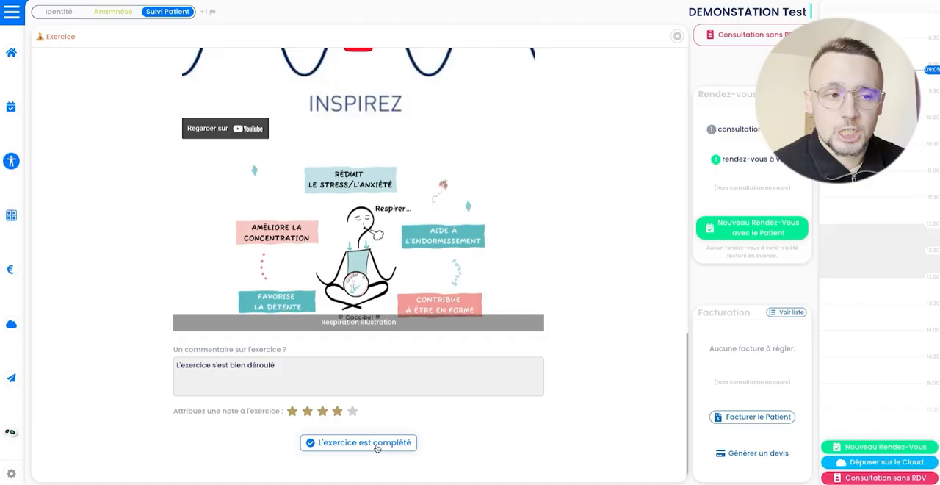
click(377, 447)
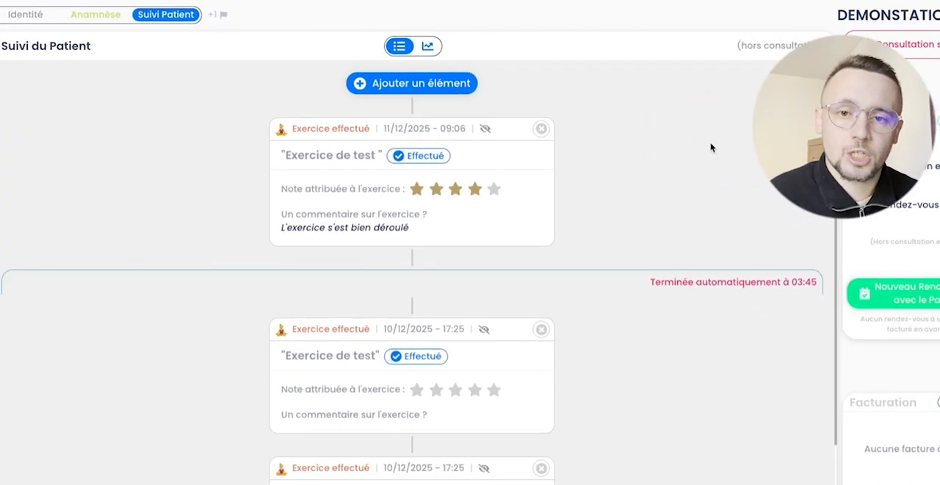
Step: Add "Exercice de test" from Mes Exercices to the patient's follow-up again
click(450, 88)
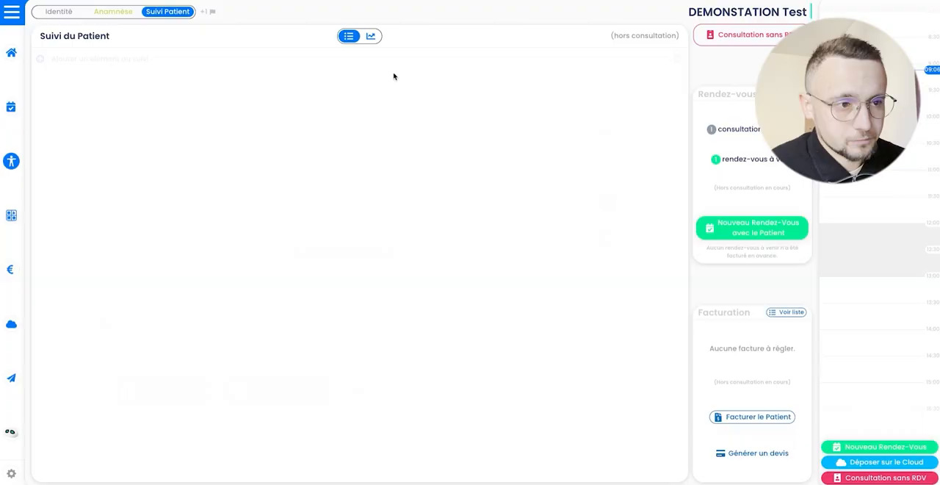
click(180, 400)
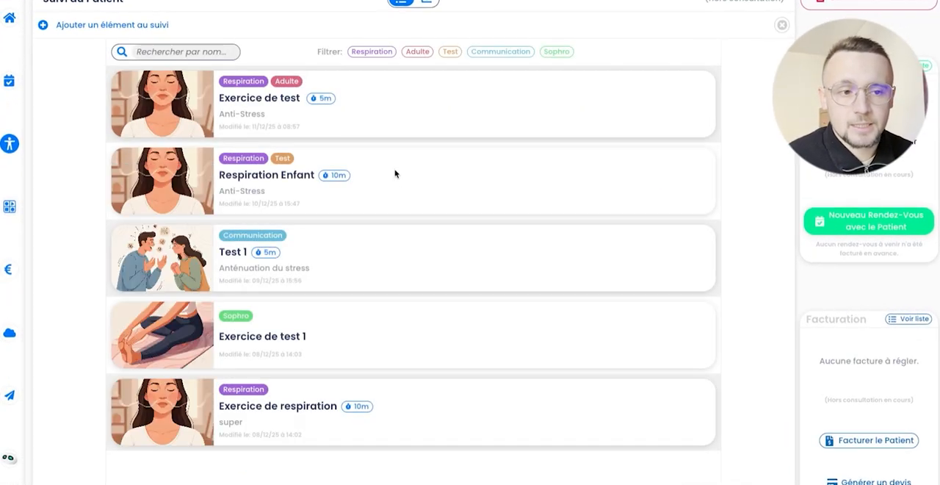
click(264, 119)
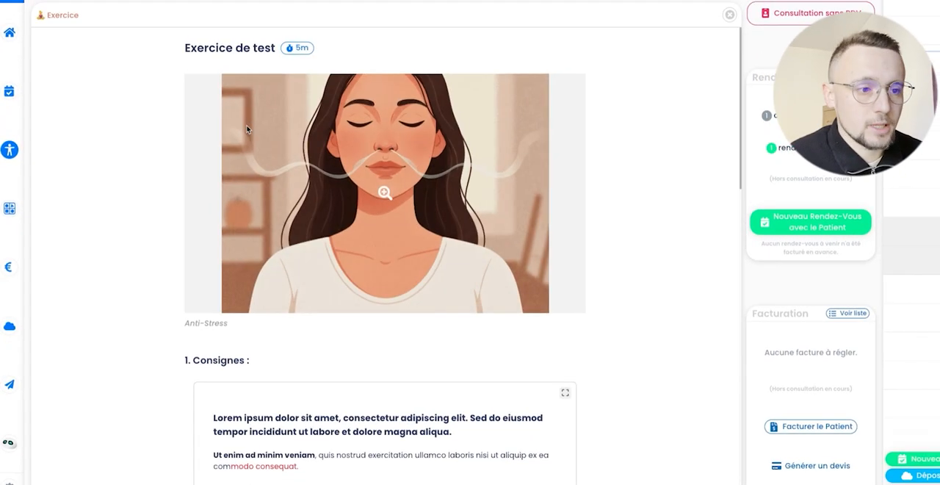
Step: Complete the exercise with the comment "C'était parfait" and a five-star rating
scroll(532, 228, down, 10)
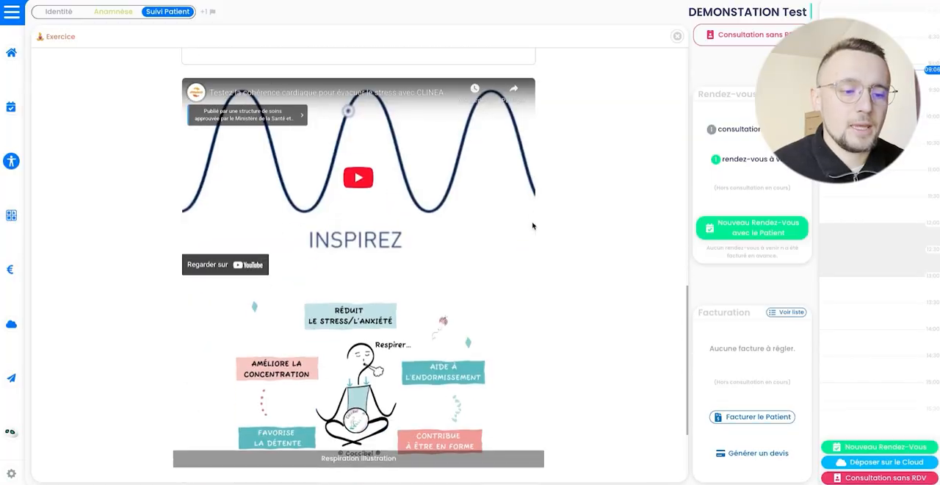
click(282, 381)
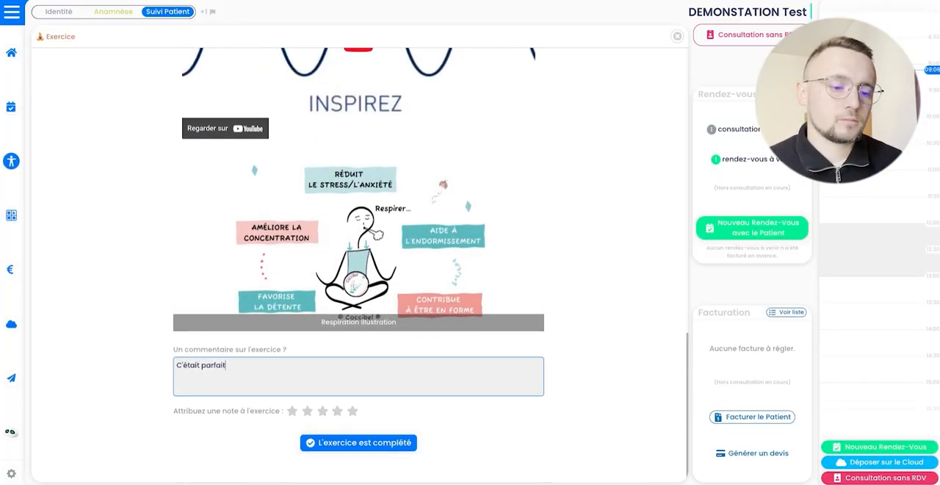
click(353, 411)
click(382, 443)
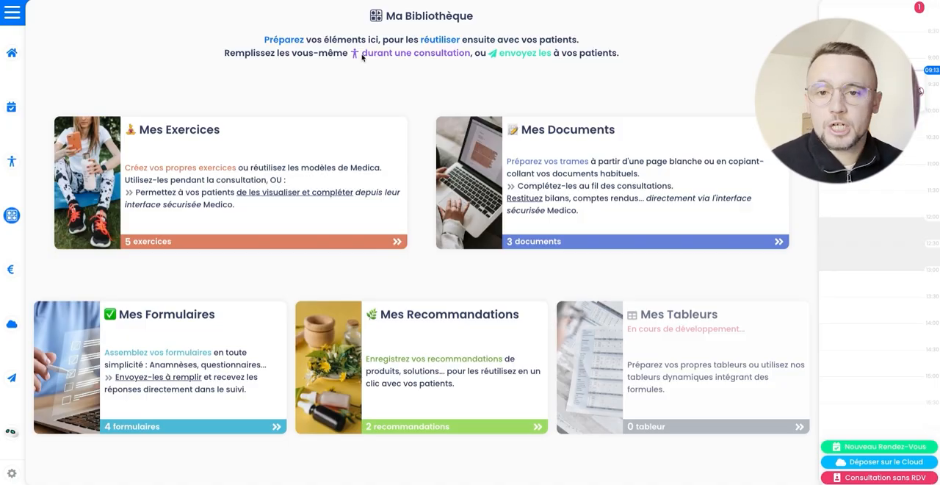
Step: Open Mes Exercices from the library, collapse the navigation and select "Exercice de test"
click(12, 12)
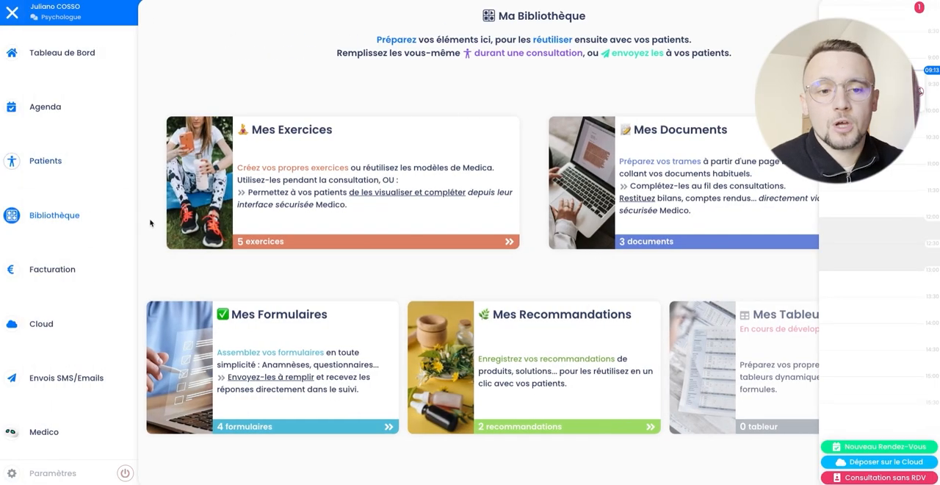
click(269, 147)
click(9, 13)
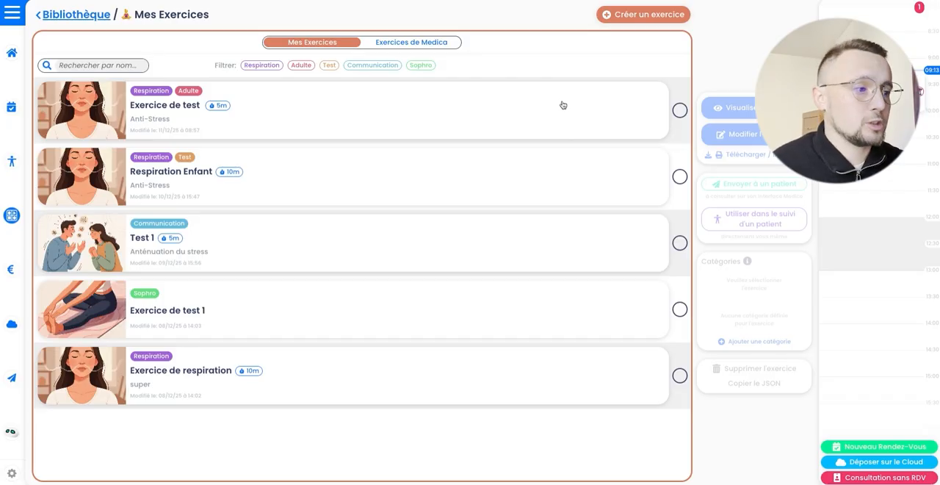
click(185, 115)
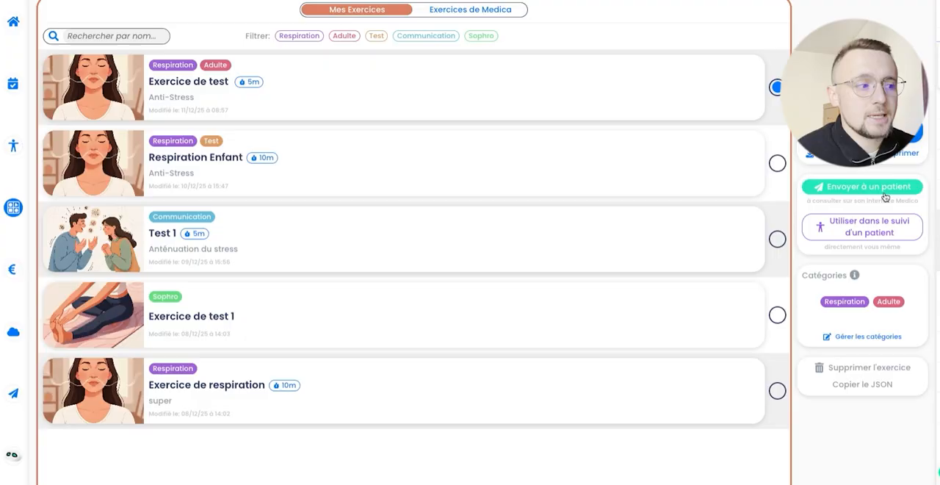
Step: Send the selected exercise to the demonstration patient, found by last name, with the note "A réaliser avant la prochaine séance"
click(809, 193)
click(333, 206)
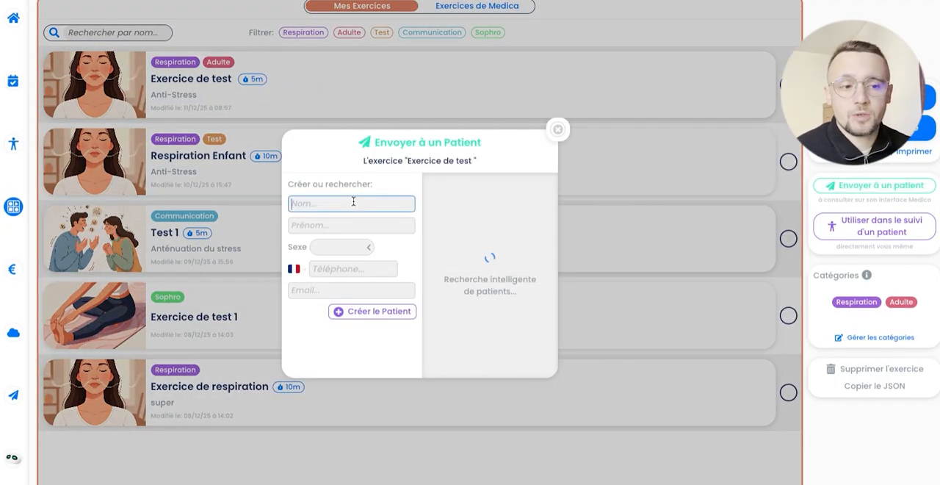
text(D)
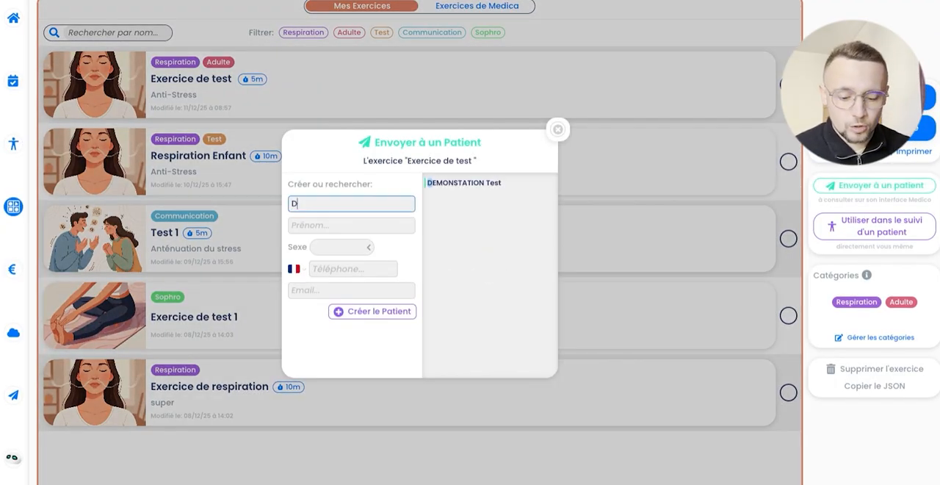
click(506, 181)
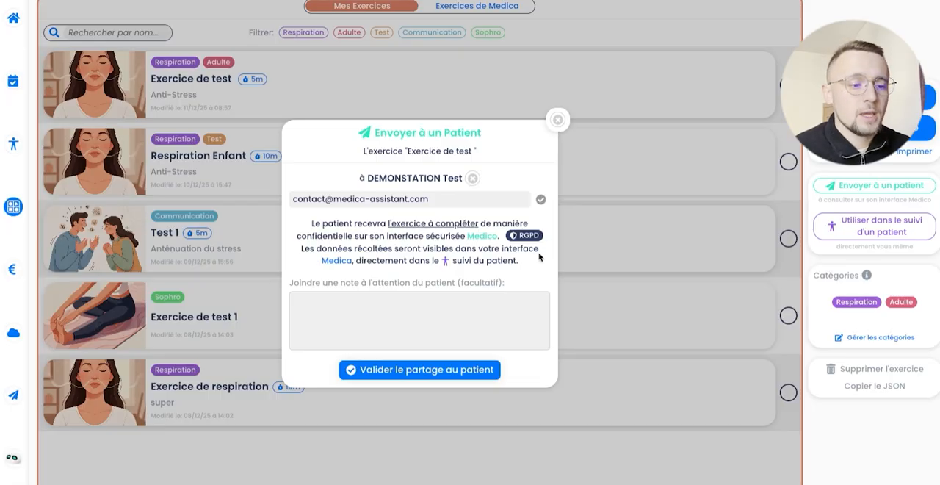
click(493, 301)
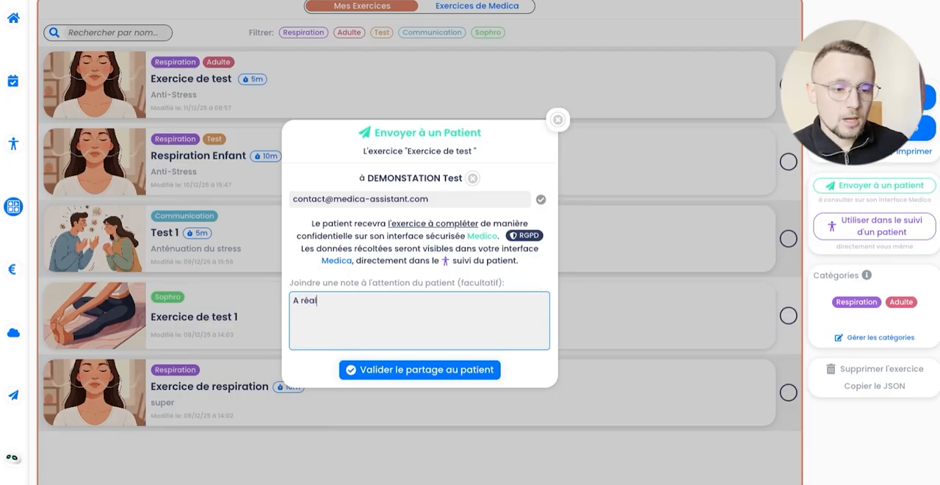
text(A réaliser avant la prochaine séance)
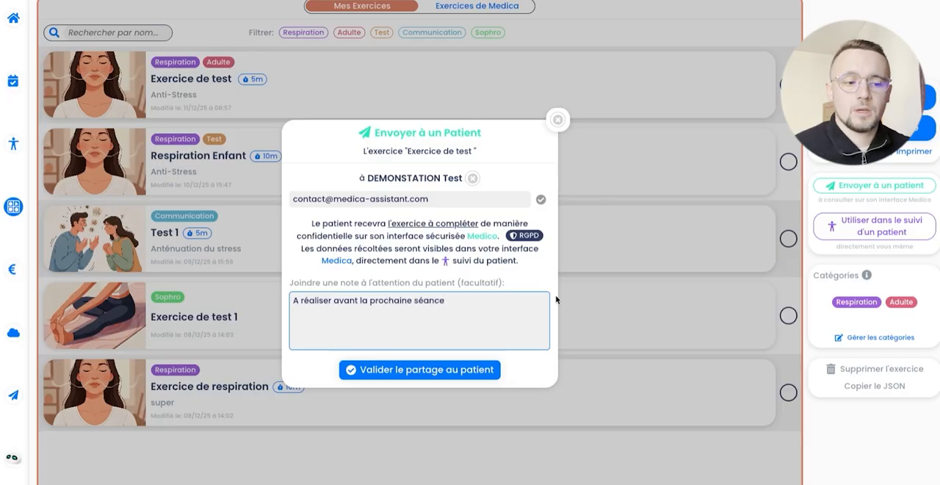
click(397, 365)
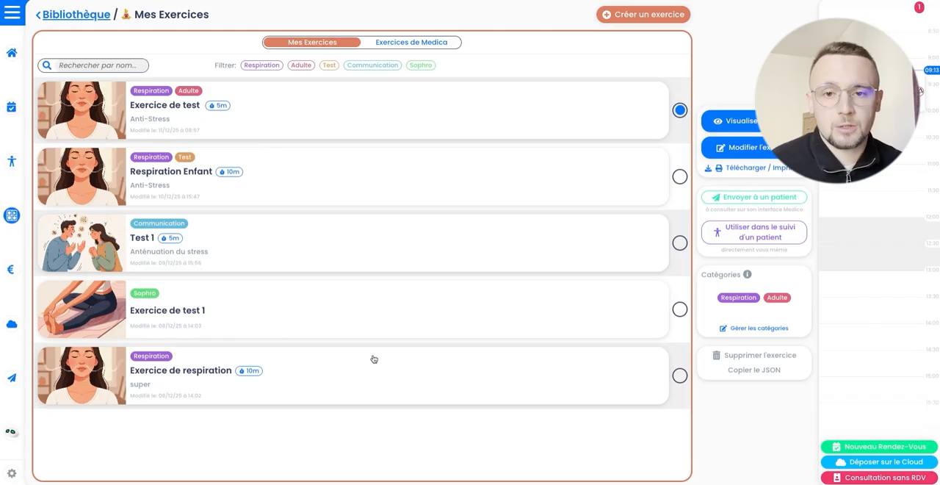
Step: Open the demonstration patient's record from the patient list
click(11, 161)
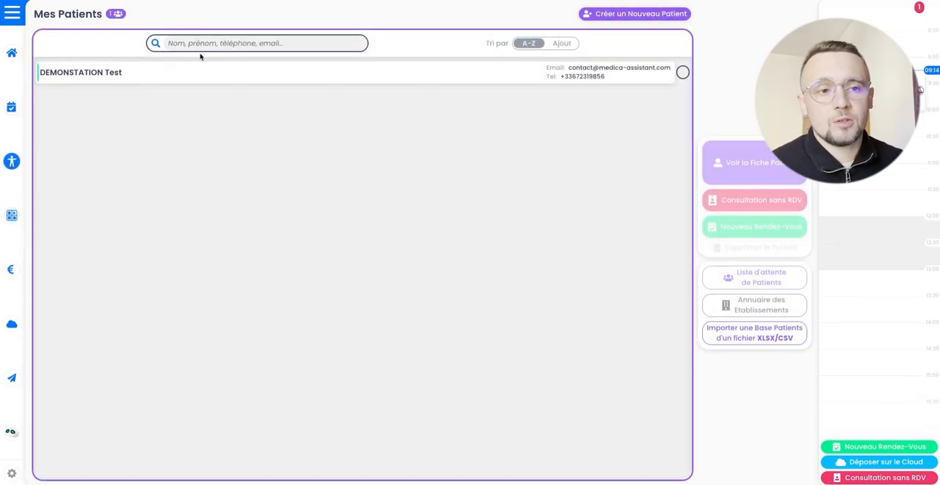
click(151, 74)
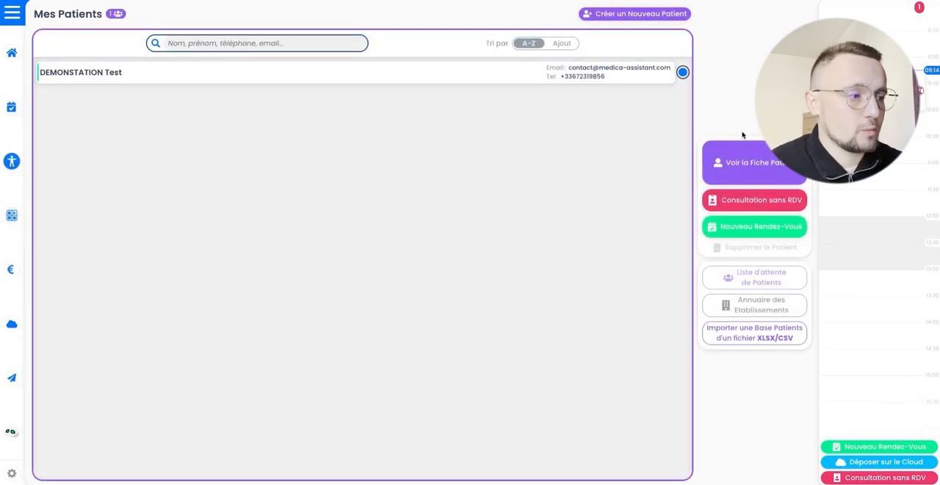
click(757, 163)
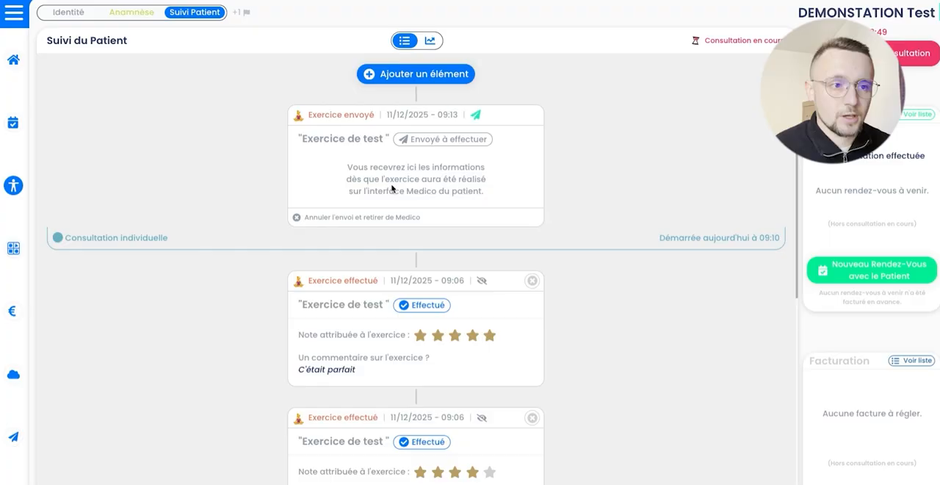
Step: Add "Exercice de test" from the patient's follow-up and send it to the patient with the note ">Exercice B"
click(421, 77)
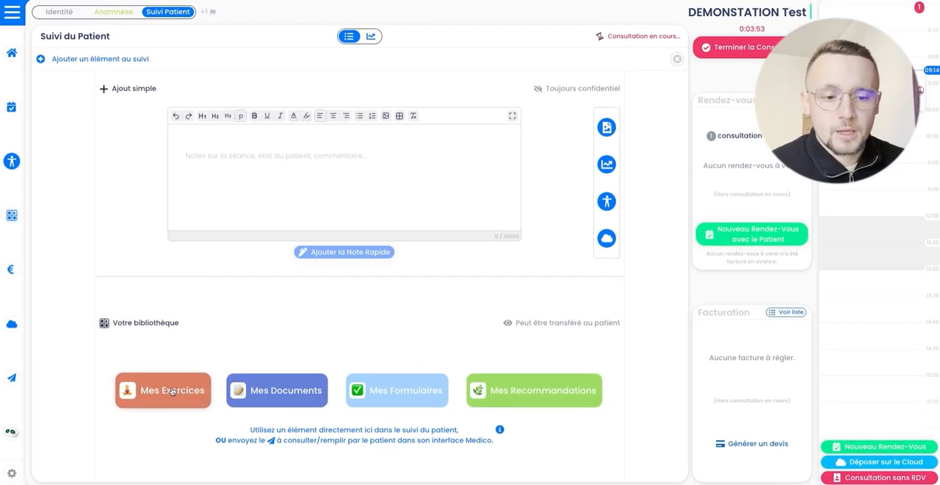
click(172, 391)
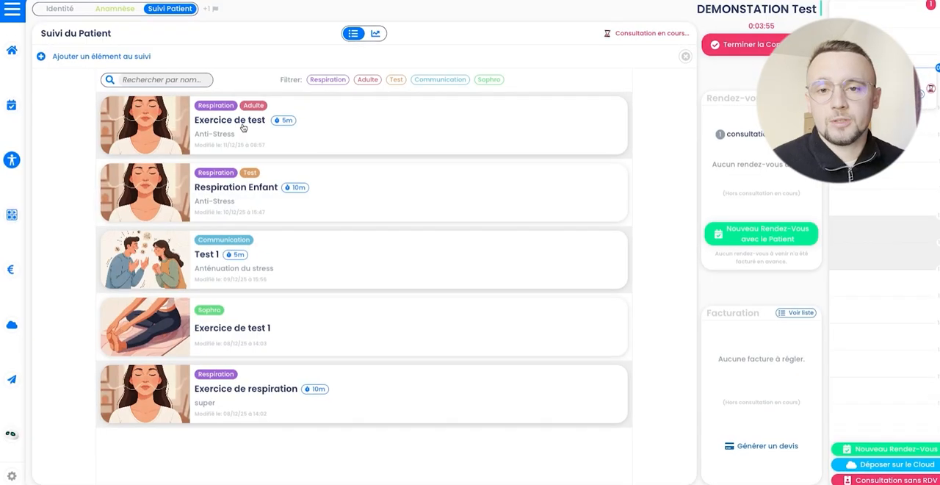
click(240, 130)
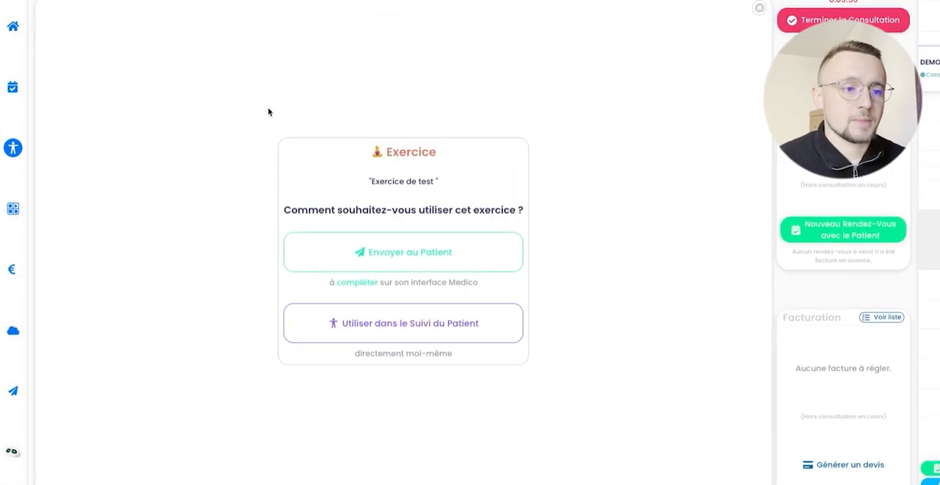
click(419, 250)
click(407, 297)
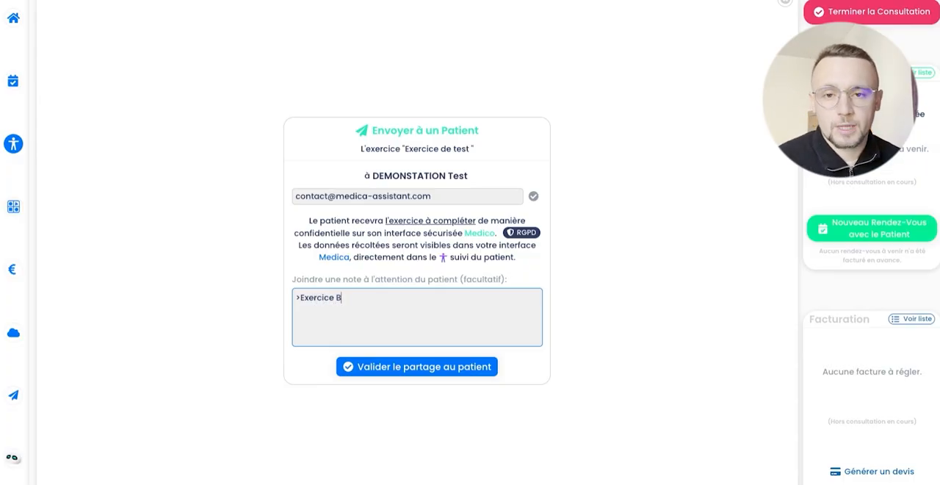
click(430, 370)
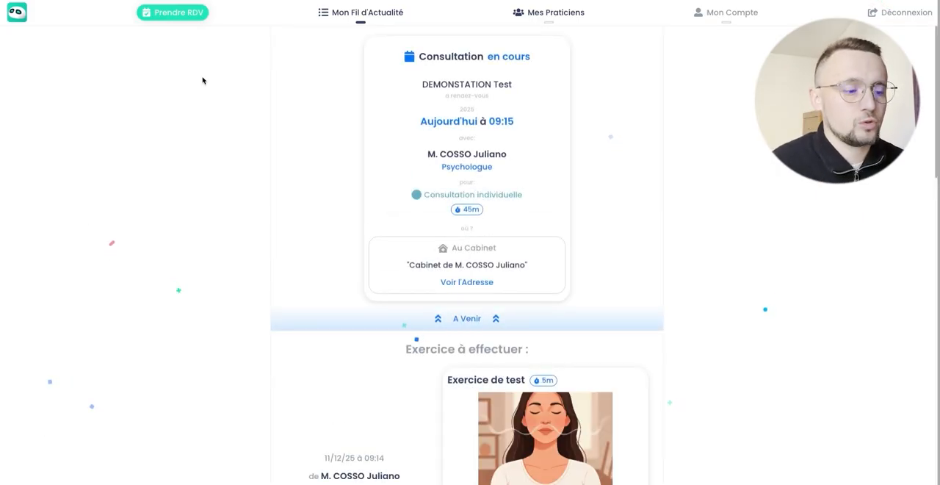
Step: In the Medico patient interface, look through the received exercises and the practitioner's notes in the news feed
scroll(230, 100, down, 4)
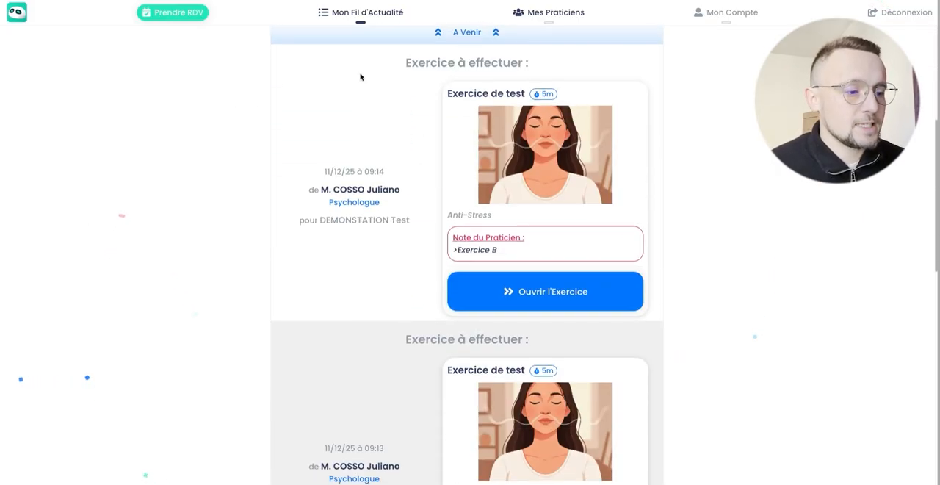
scroll(441, 79, down, 1)
scroll(426, 110, down, 1)
scroll(378, 141, down, 2)
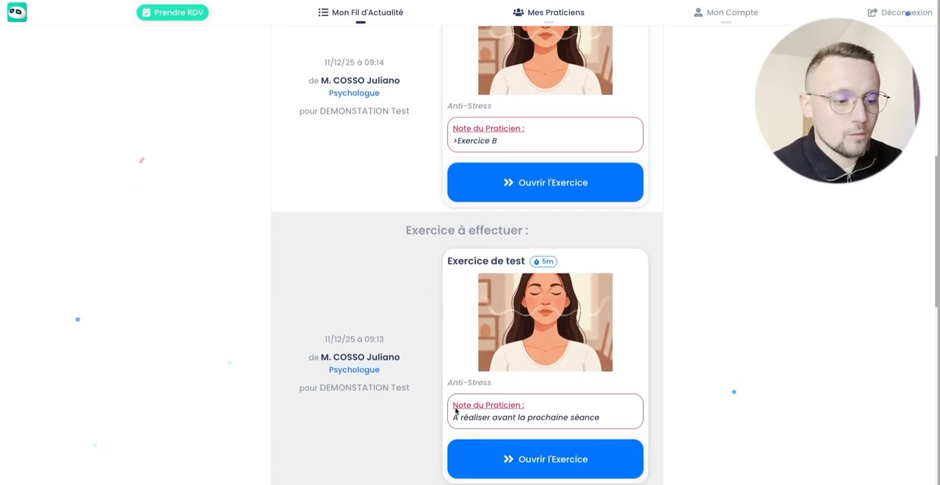
scroll(635, 382, up, 1)
scroll(635, 382, up, 1)
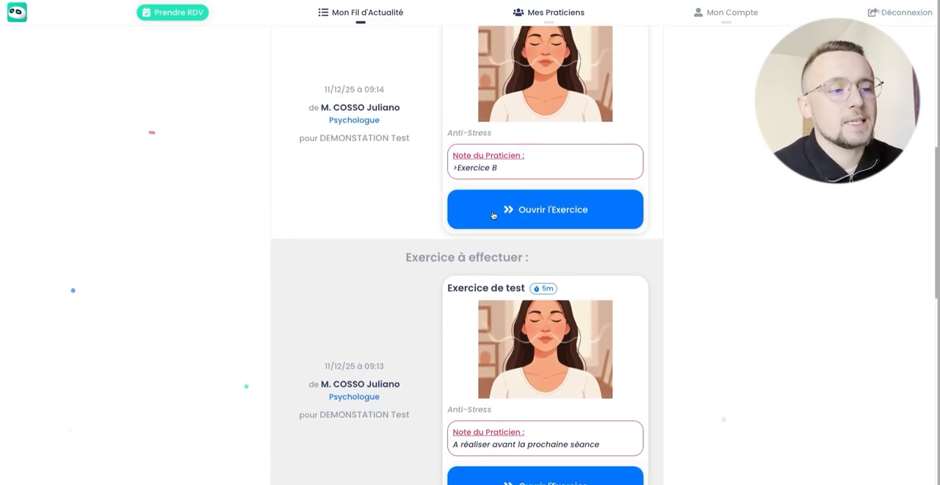
scroll(587, 363, down, 3)
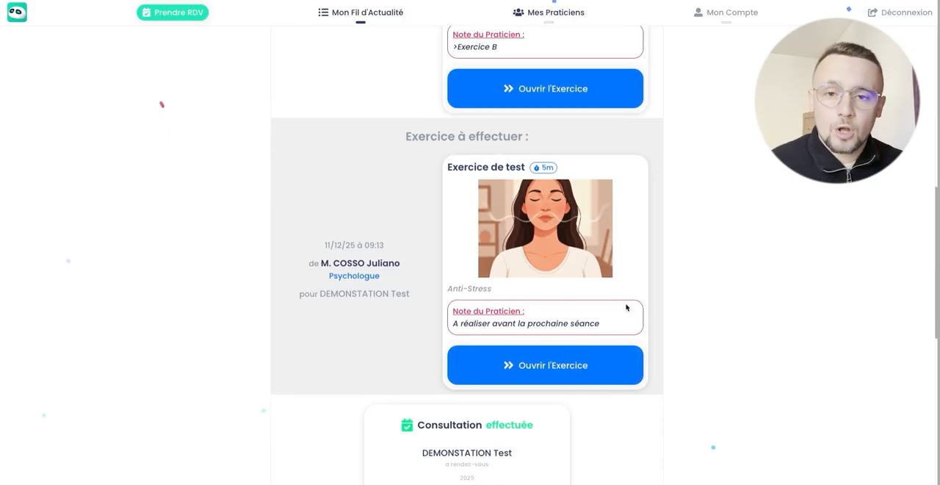
Step: Open the exercise noted "A réaliser avant la prochaine séance" and go through its instructions, cardiac coherence video and breathing illustration
click(600, 366)
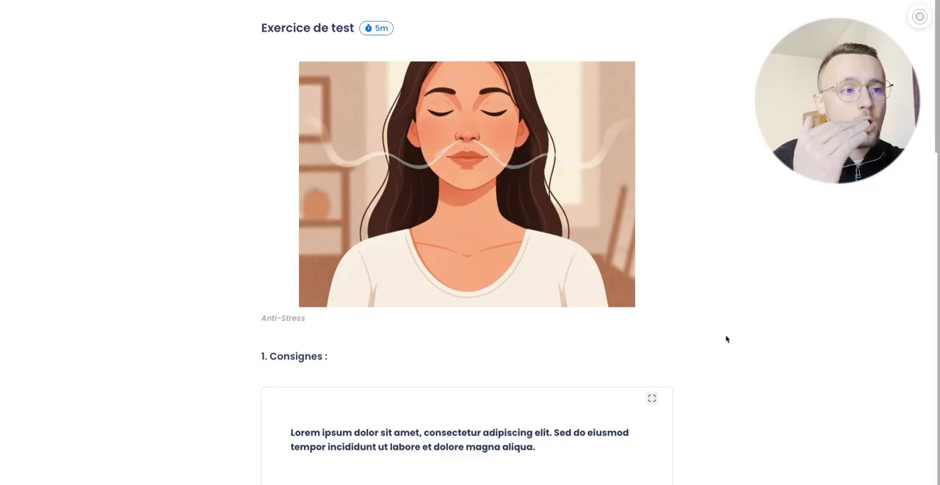
scroll(720, 309, down, 3)
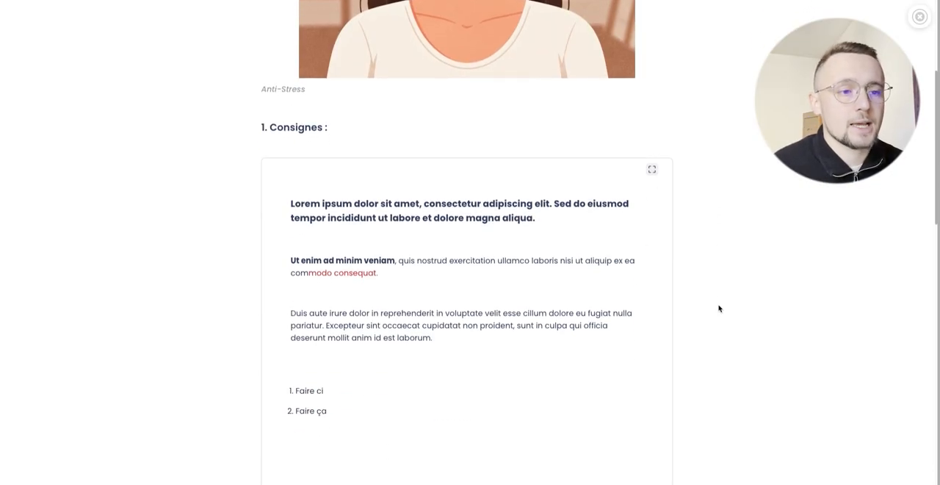
scroll(434, 182, down, 2)
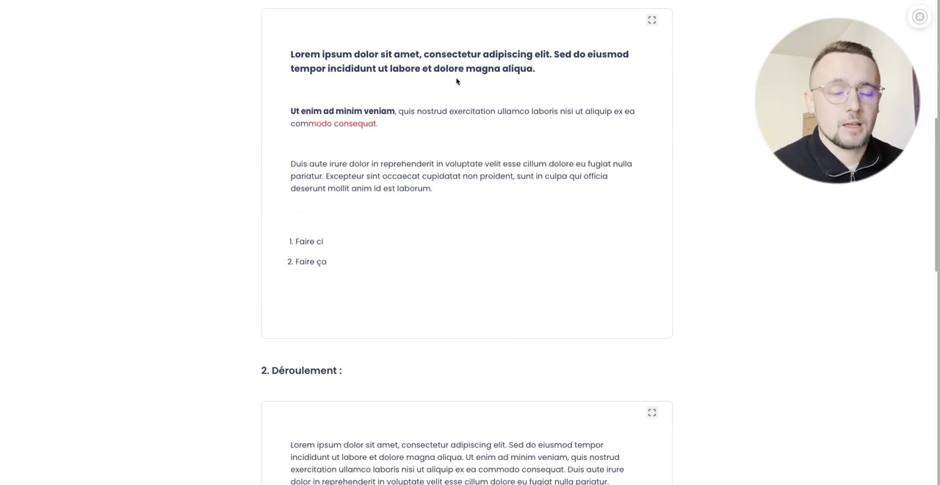
scroll(217, 192, down, 7)
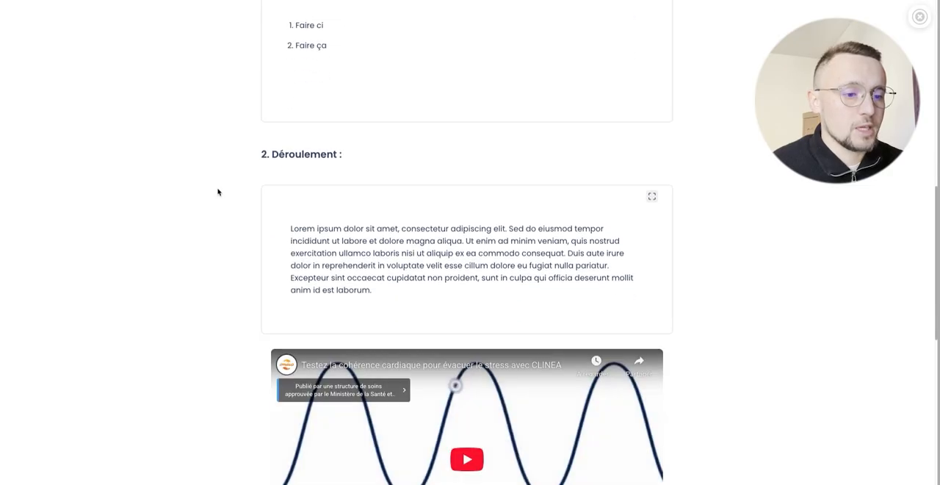
click(504, 245)
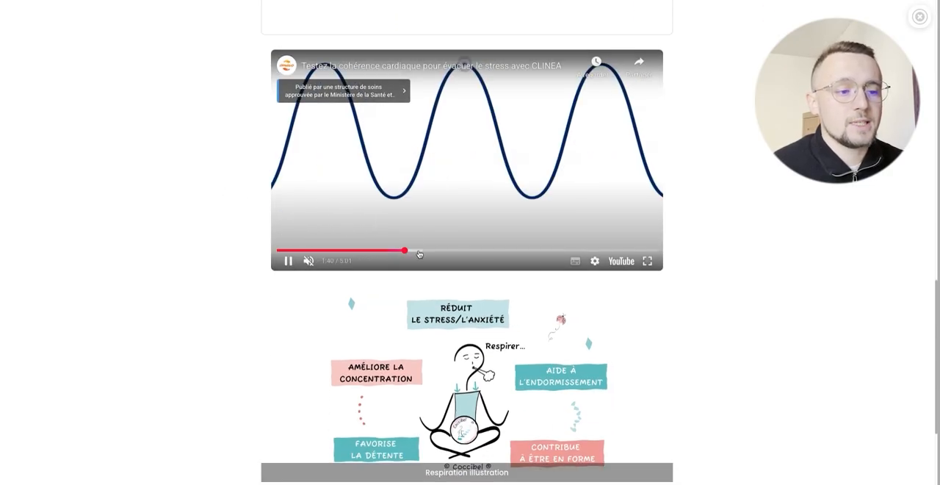
scroll(249, 278, down, 1)
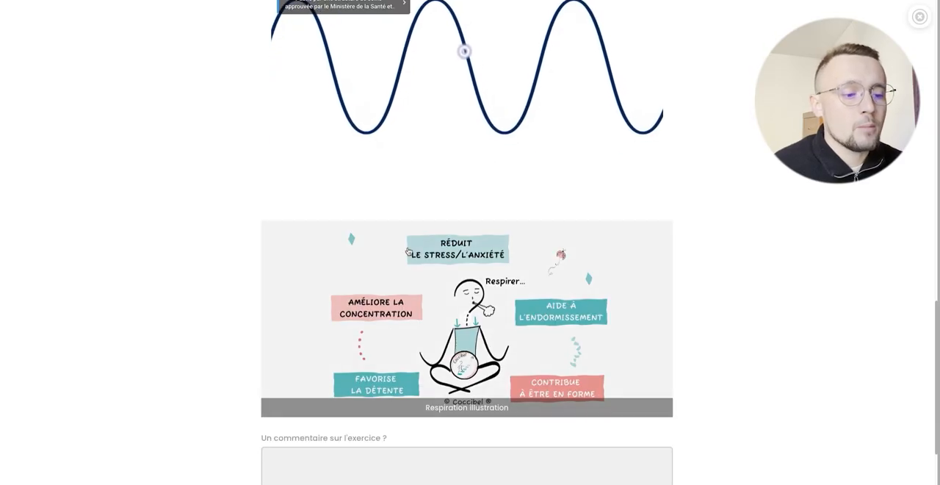
scroll(193, 330, down, 2)
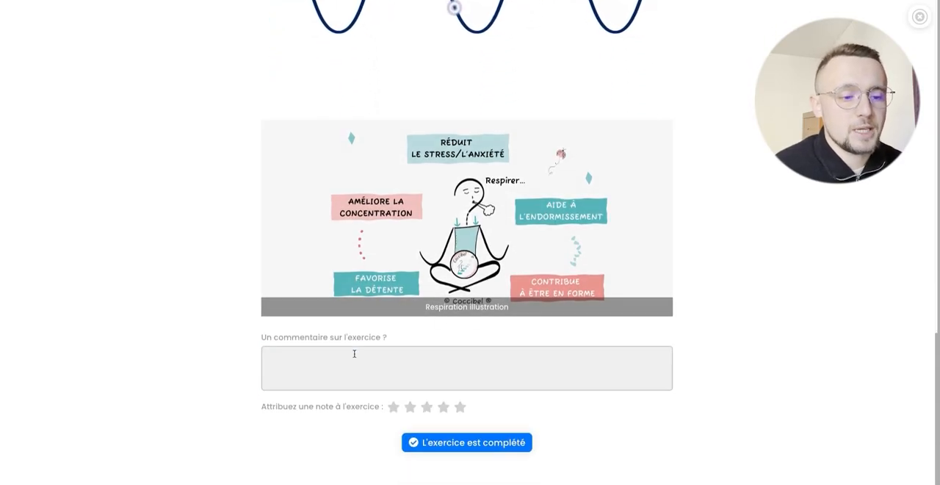
Step: Comment "Je n'ai pas compris l'étape 2" on the exercise, rate it three stars and mark it as completed
click(356, 355)
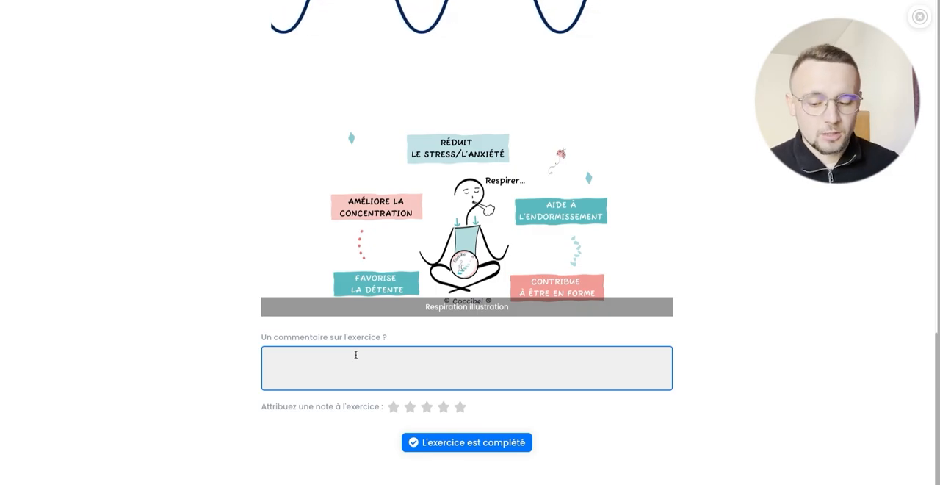
text(Je n'ai )
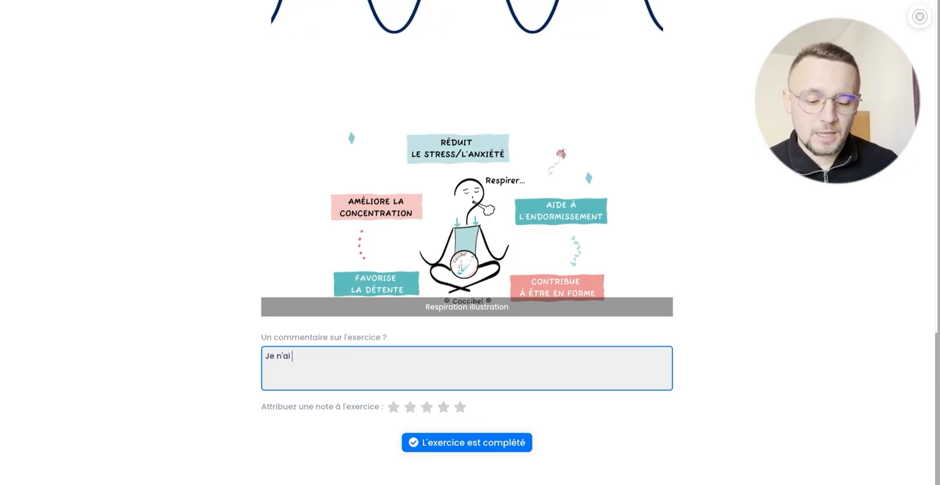
text(pas compris l'étape 2)
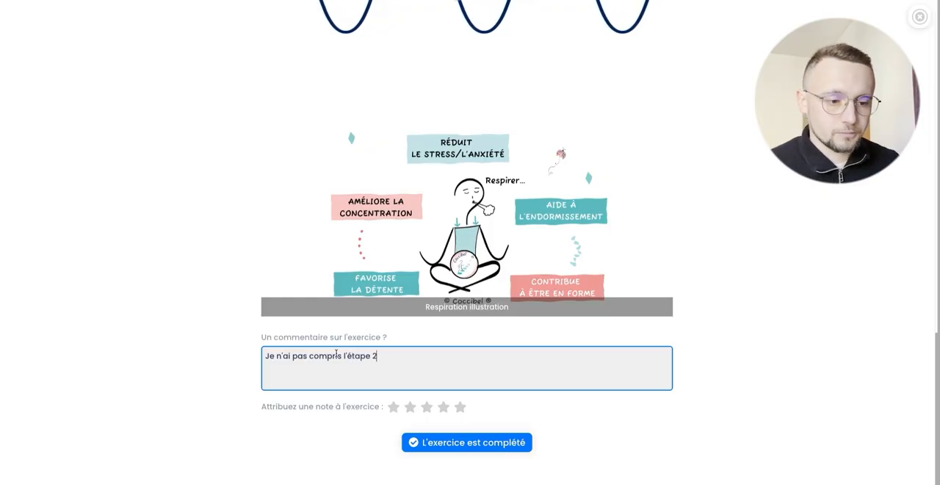
click(189, 378)
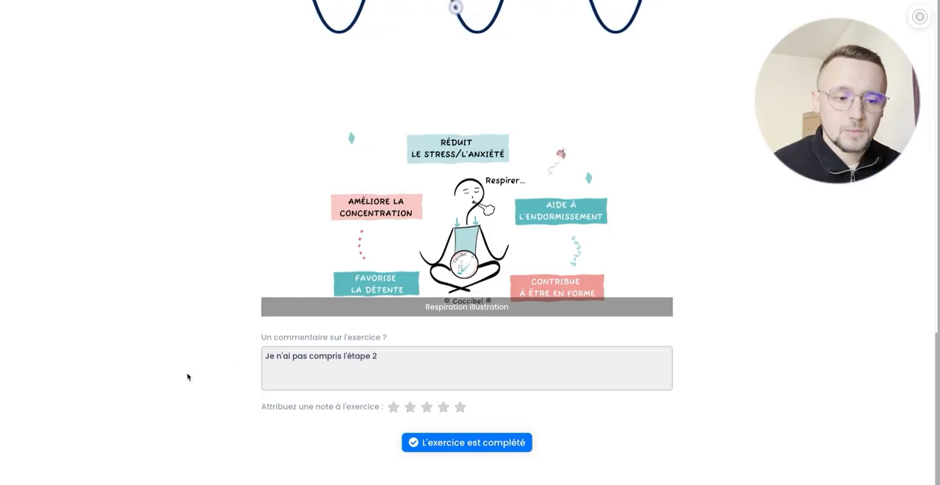
click(427, 407)
click(492, 444)
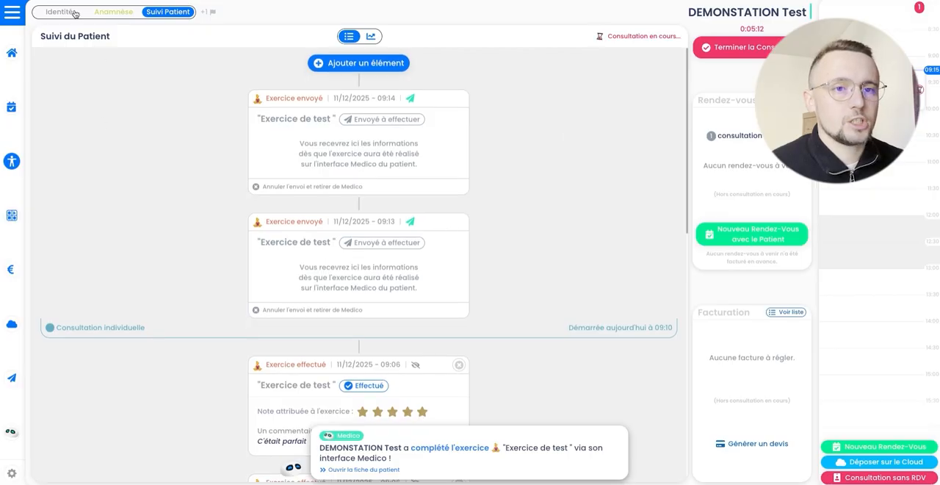
Step: Switch back to the demonstration patient's record in Medica to check the follow-up for the completed exercise
click(74, 13)
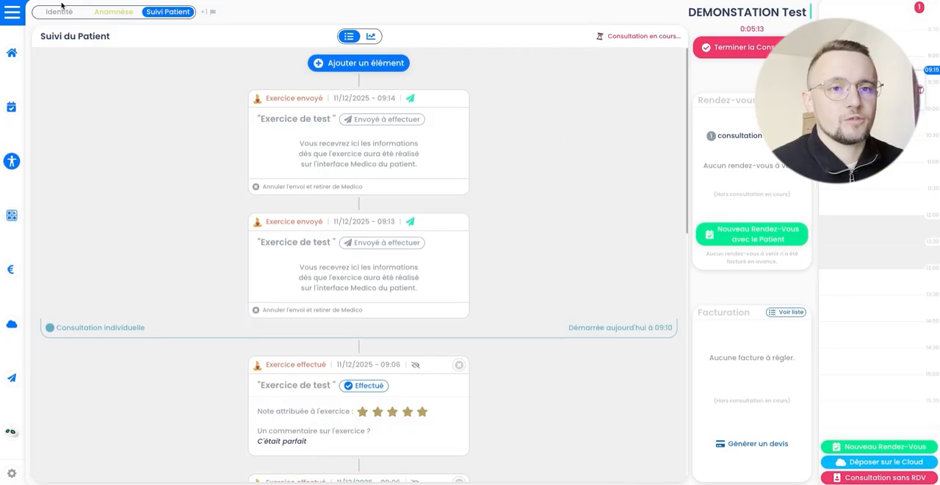